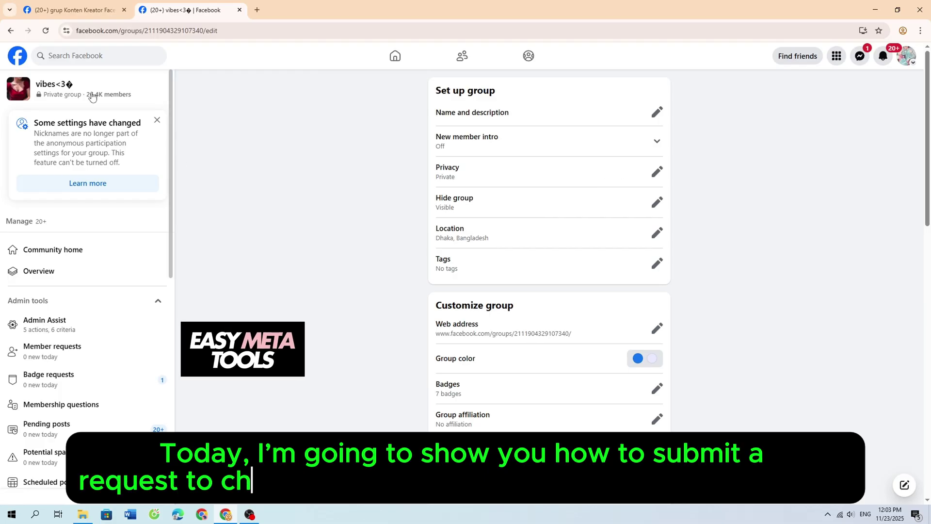
Step: Reload the vibes<3 group settings page and choose Public under Privacy, repeating it once
{"action": "key", "text": "F5"}
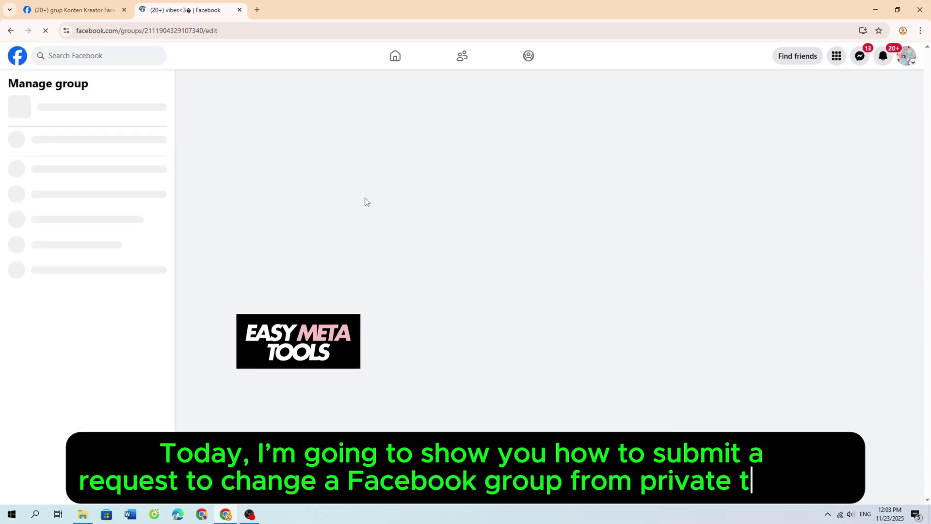
{"action": "left_click", "coordinate": [657, 173]}
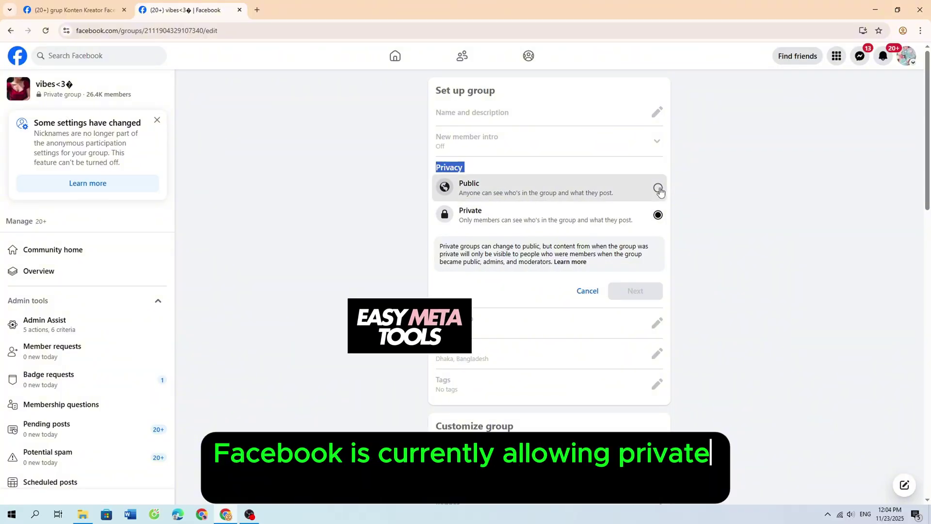
{"action": "left_click", "coordinate": [657, 188]}
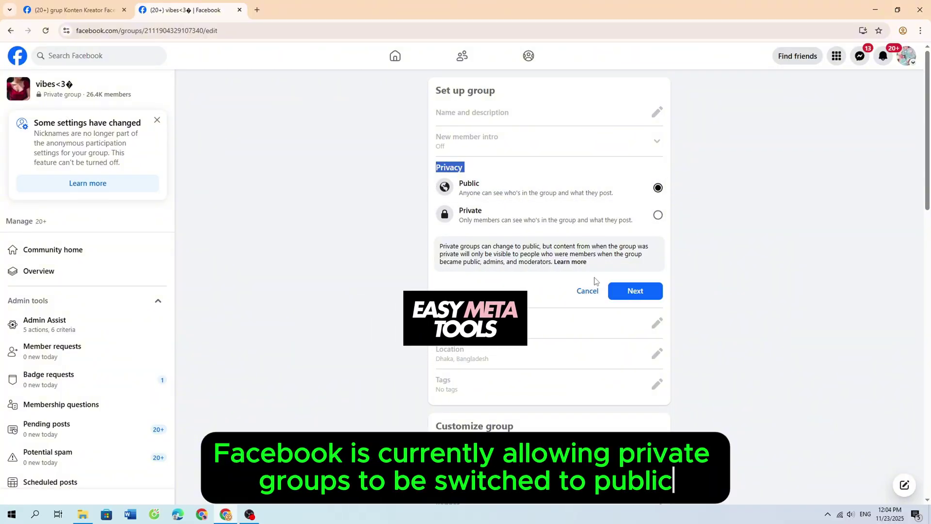
{"action": "key", "text": "F5"}
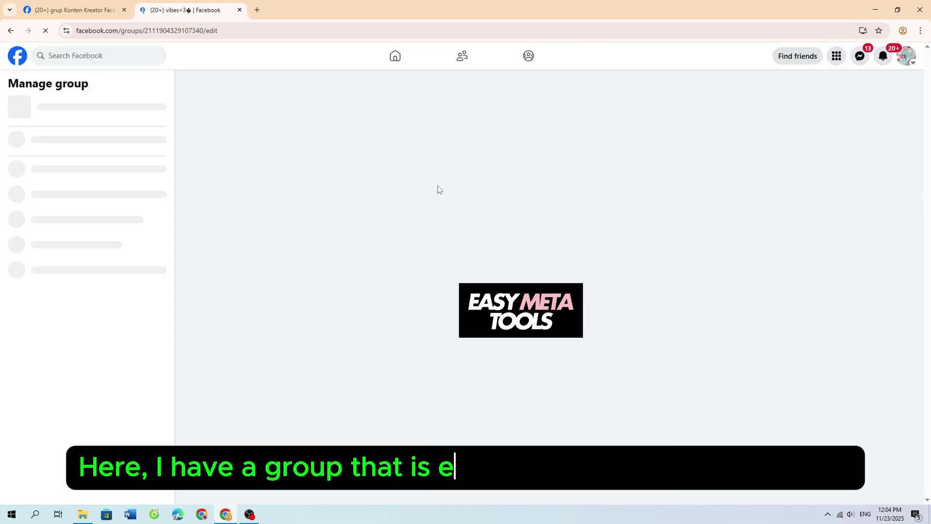
{"action": "left_click", "coordinate": [656, 172]}
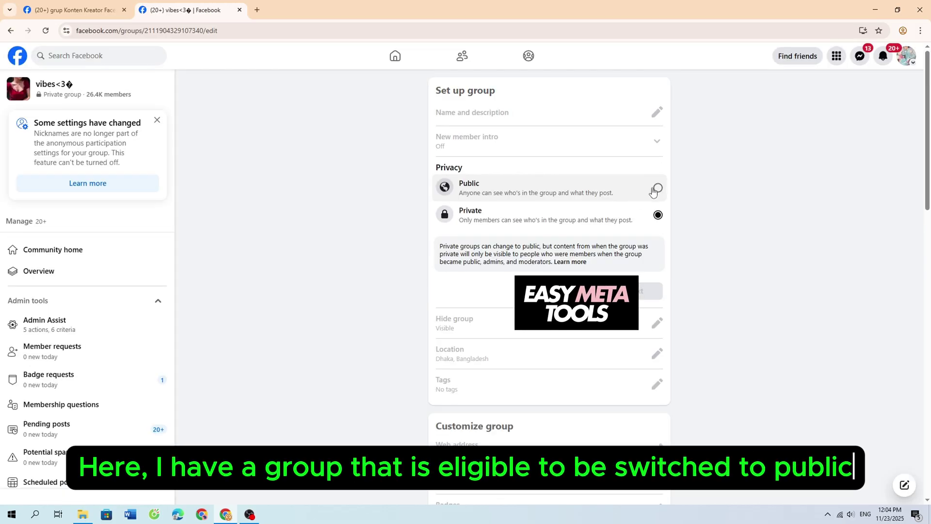
{"action": "left_click", "coordinate": [657, 187]}
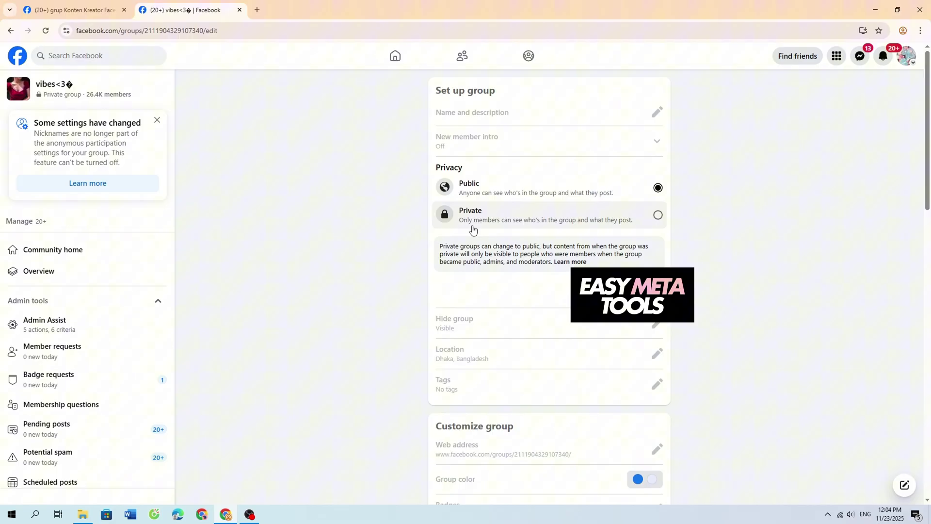
Step: Read the note about changing to Public, then move to the grup Konten Kreator tab
{"action": "left_click_drag", "start_coordinate": [439, 244], "coordinate": [598, 263]}
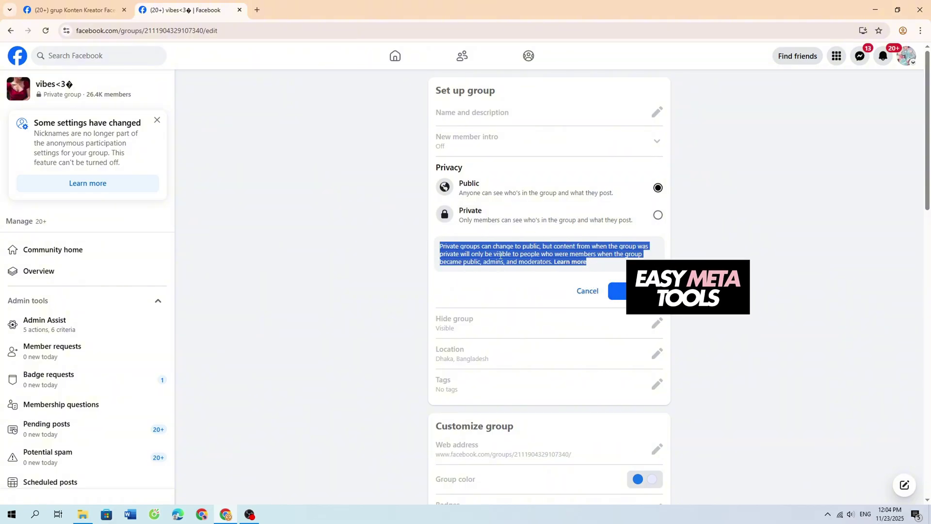
{"action": "left_click", "coordinate": [506, 274]}
{"action": "left_click", "coordinate": [54, 9]}
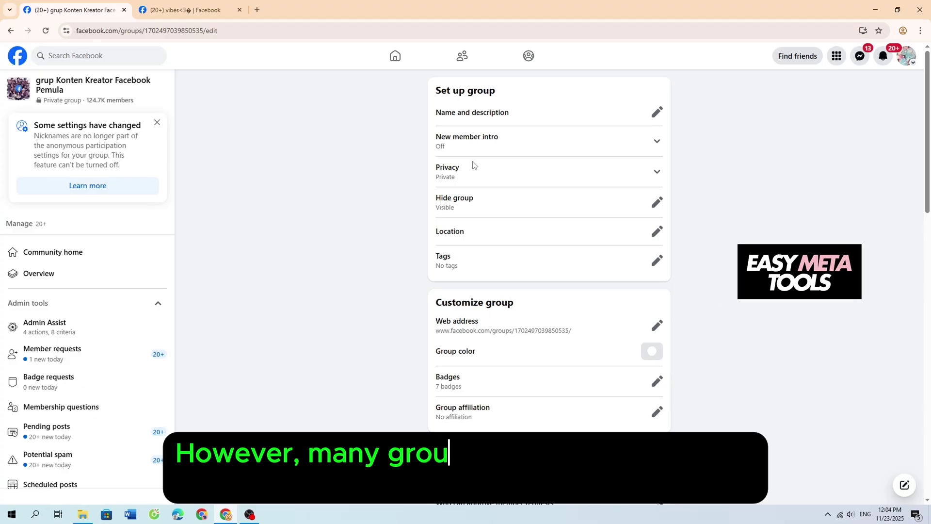
Step: Expand this group's Privacy options and read that it is not eligible for Public
{"action": "left_click_drag", "start_coordinate": [440, 166], "coordinate": [595, 181]}
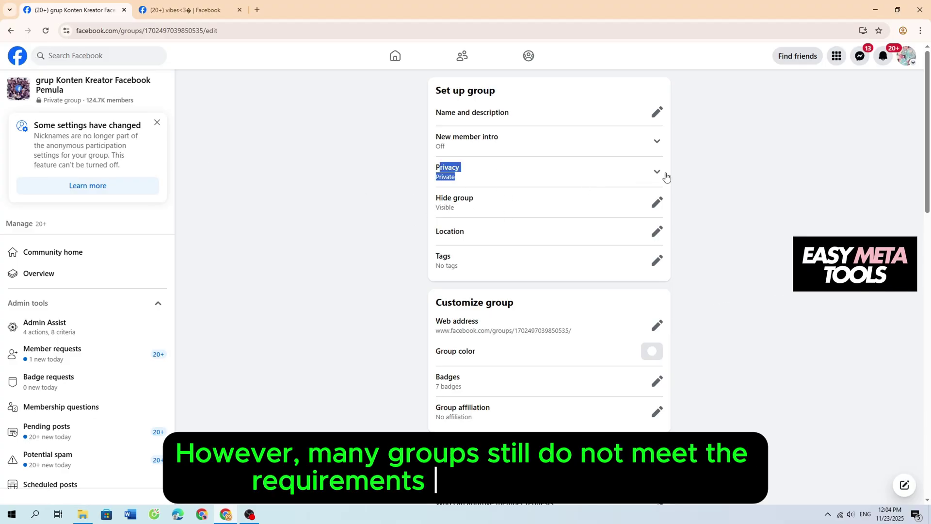
{"action": "left_click", "coordinate": [412, 171]}
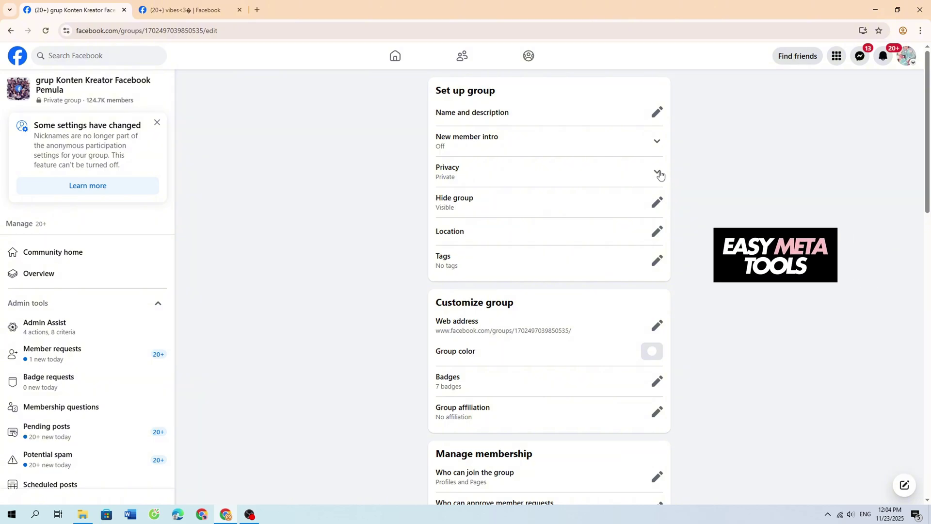
{"action": "left_click", "coordinate": [658, 174]}
{"action": "left_click_drag", "start_coordinate": [495, 197], "coordinate": [504, 198]}
{"action": "left_click_drag", "start_coordinate": [436, 219], "coordinate": [570, 243]}
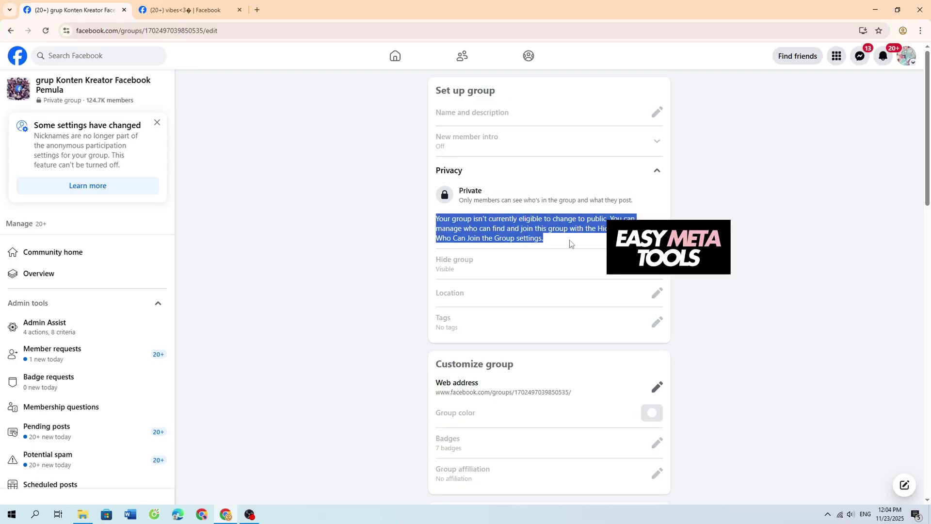
{"action": "left_click", "coordinate": [459, 197], "text": "shift"}
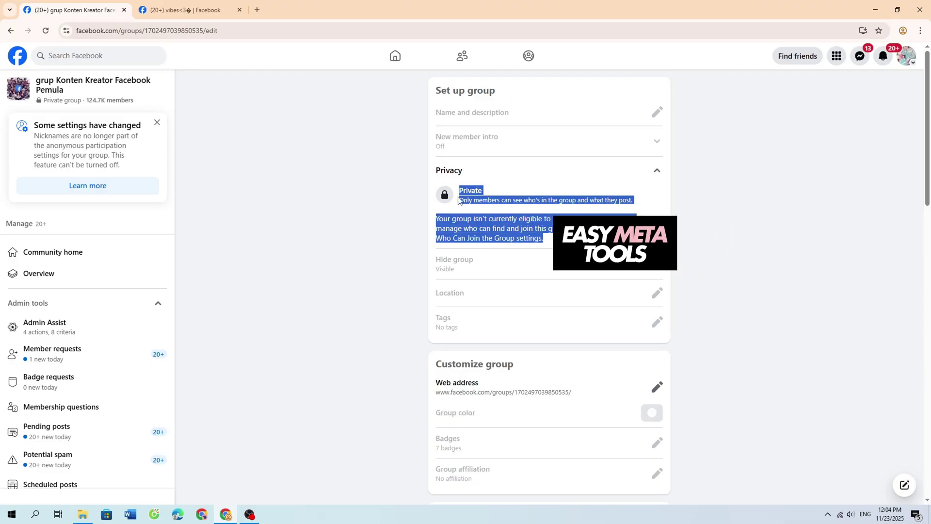
Step: Return to the vibes<3 tab and cancel the pending change to Public
{"action": "left_click", "coordinate": [509, 214]}
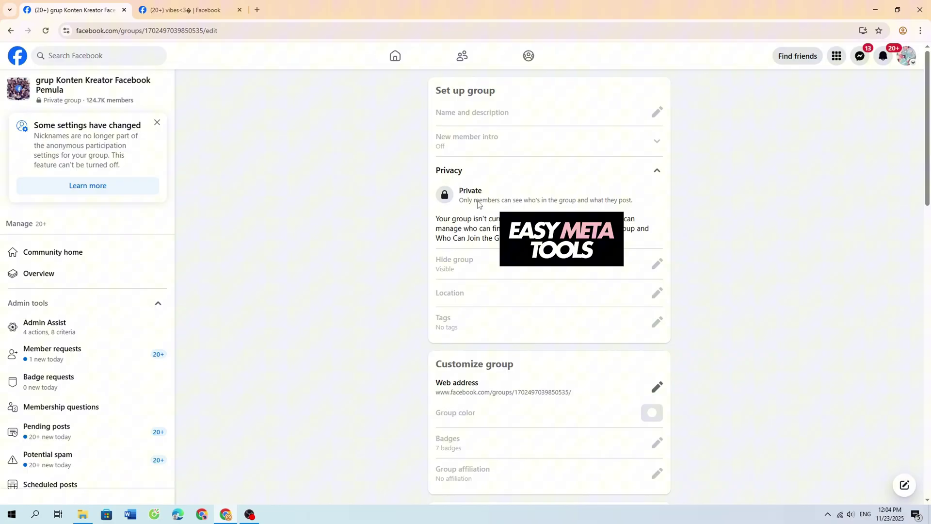
{"action": "left_click", "coordinate": [184, 10]}
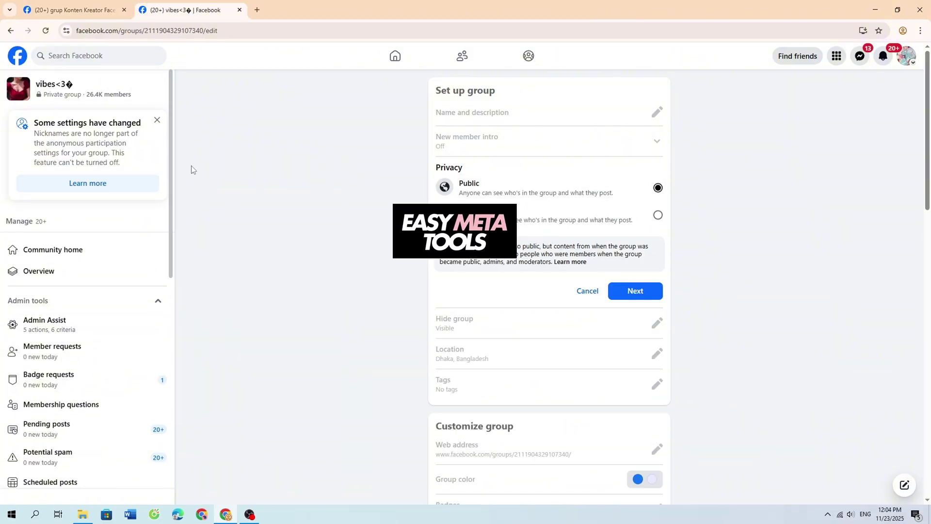
{"action": "left_click", "coordinate": [588, 291]}
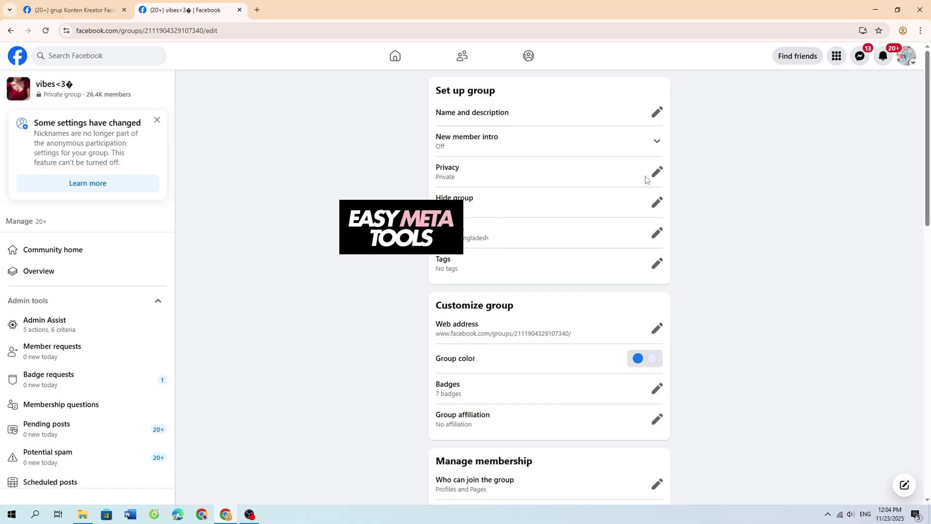
Step: Open the Downloads folder in File Explorer and position its window over the page
{"action": "left_click", "coordinate": [84, 514]}
{"action": "left_click_drag", "start_coordinate": [650, 157], "coordinate": [354, 217]}
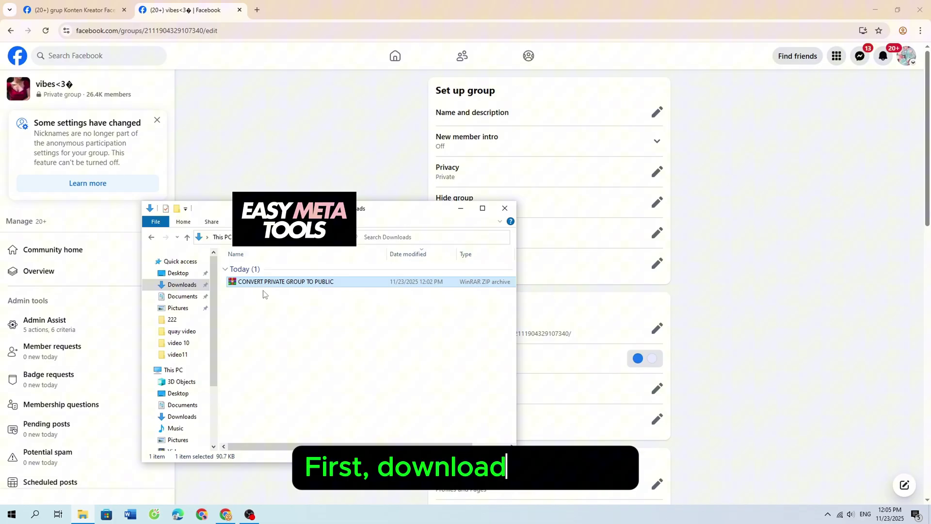
{"action": "right_click", "coordinate": [311, 285]}
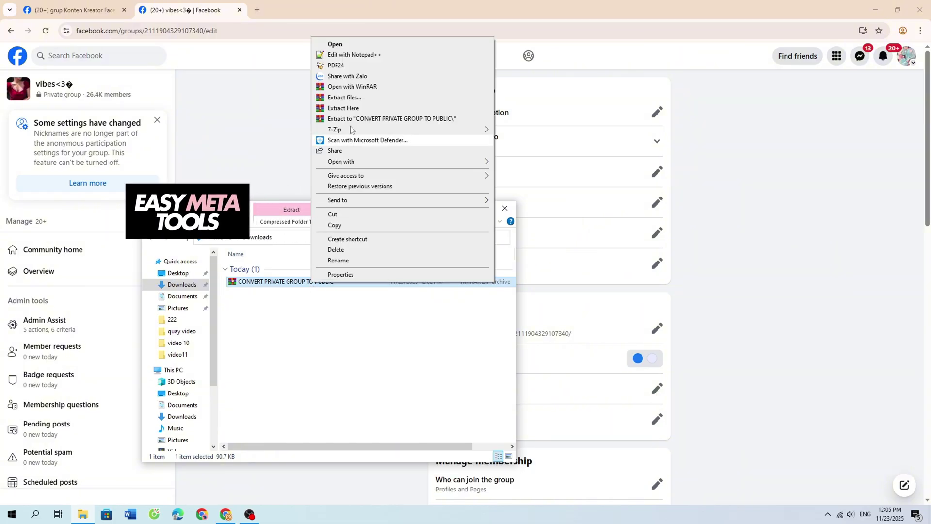
{"action": "left_click", "coordinate": [290, 299]}
{"action": "left_click_drag", "start_coordinate": [365, 207], "coordinate": [429, 114]}
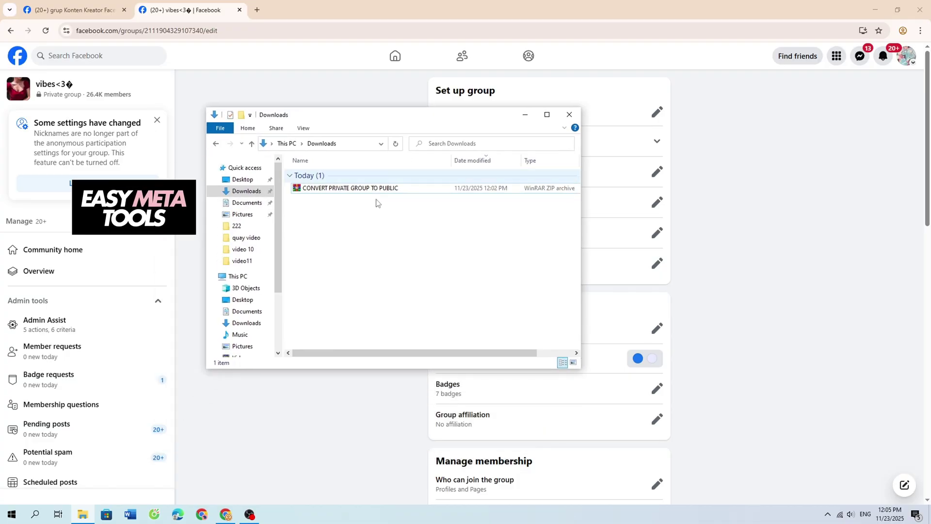
Step: Extract the CONVERT PRIVATE GROUP TO PUBLIC ZIP here and open the extracted folder
{"action": "left_click", "coordinate": [349, 190]}
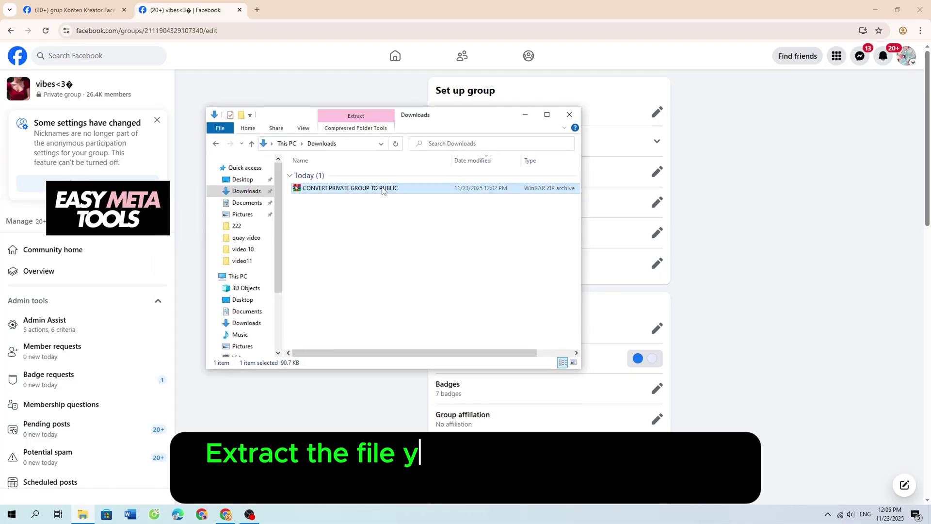
{"action": "right_click", "coordinate": [385, 188]}
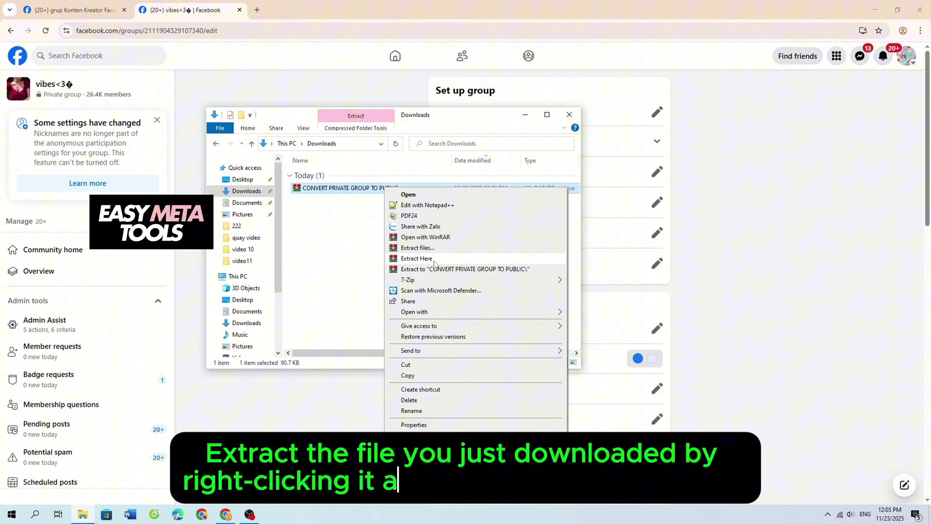
{"action": "left_click", "coordinate": [411, 260]}
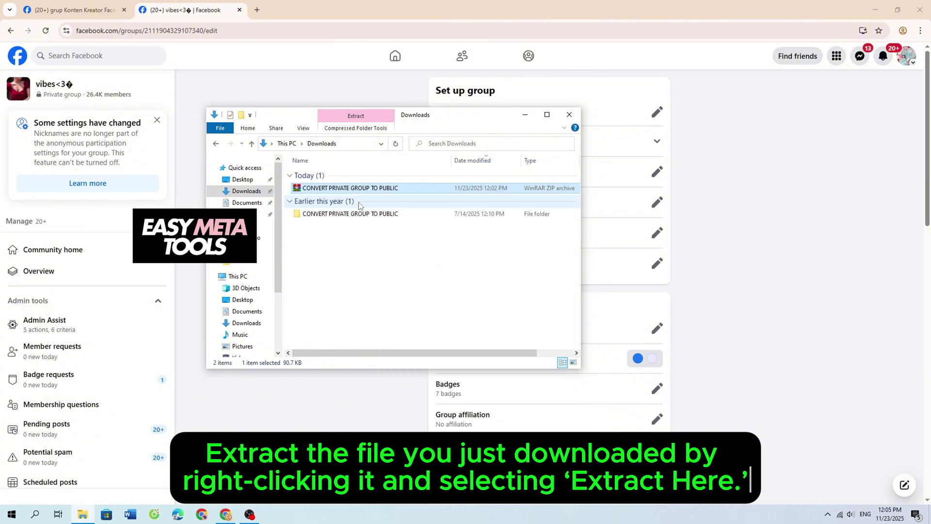
{"action": "left_click", "coordinate": [367, 216]}
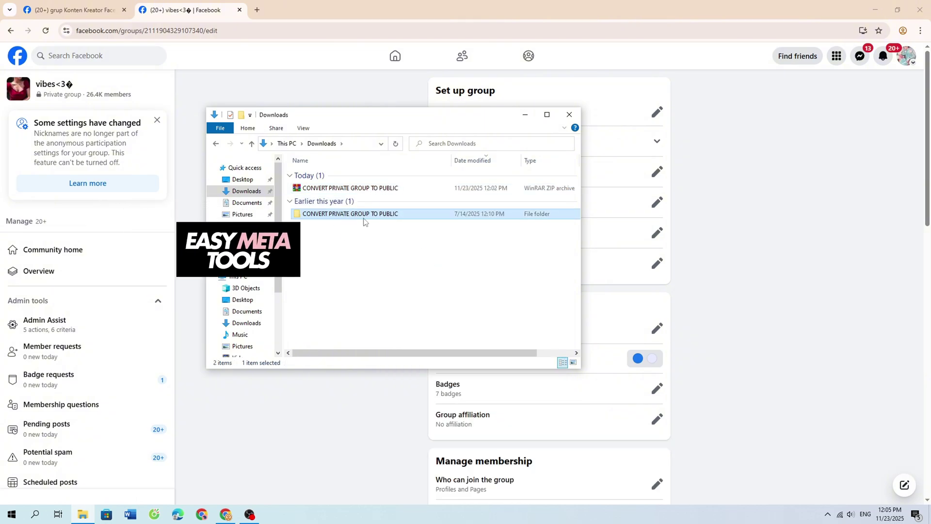
{"action": "double_click", "coordinate": [364, 214]}
{"action": "left_click", "coordinate": [383, 175]}
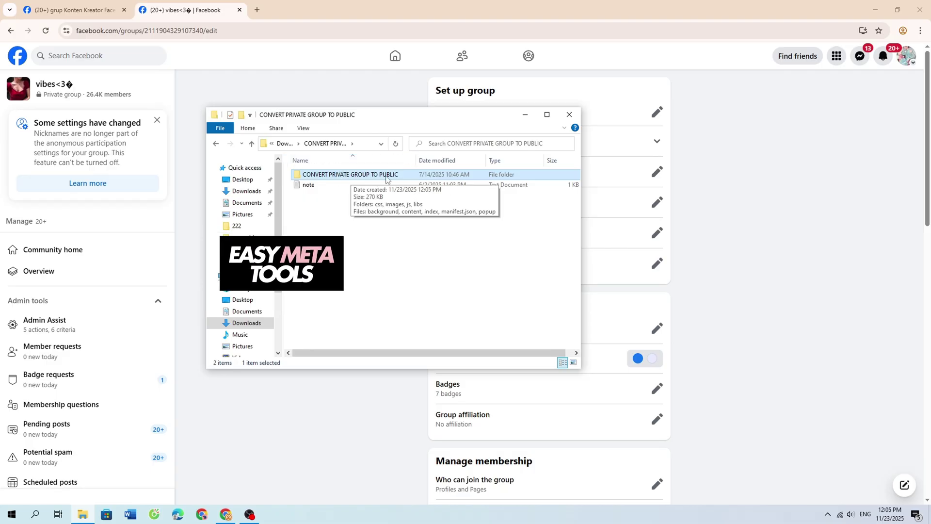
Step: Open Chrome's Extensions management page from the browser menu
{"action": "left_click", "coordinate": [924, 31]}
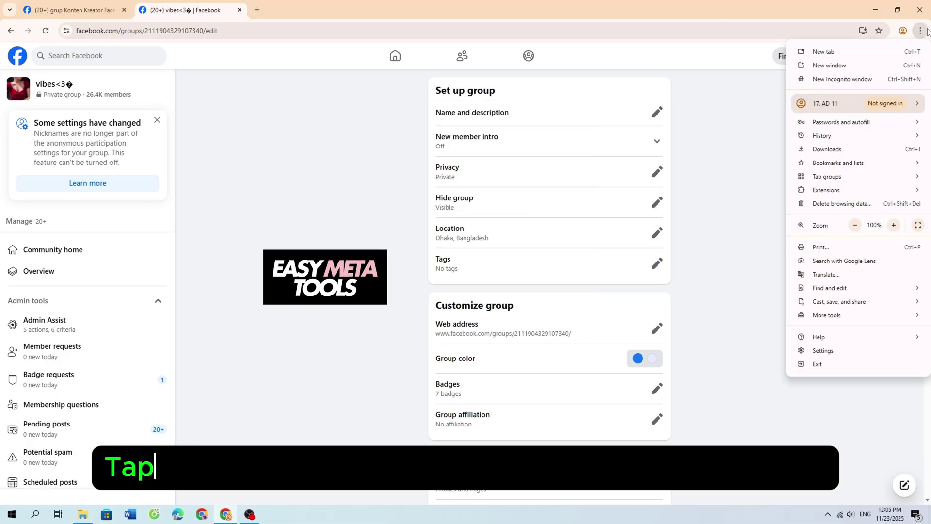
{"action": "left_click", "coordinate": [921, 31]}
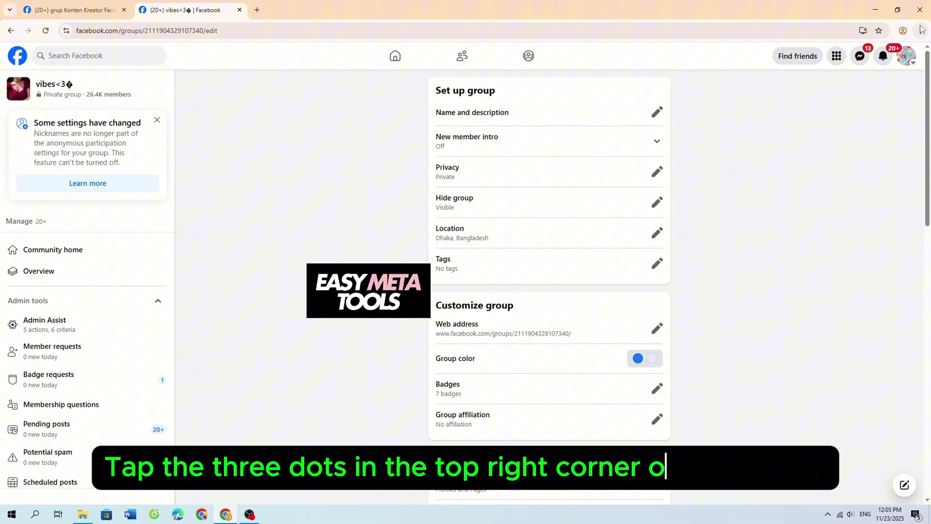
{"action": "left_click", "coordinate": [921, 32]}
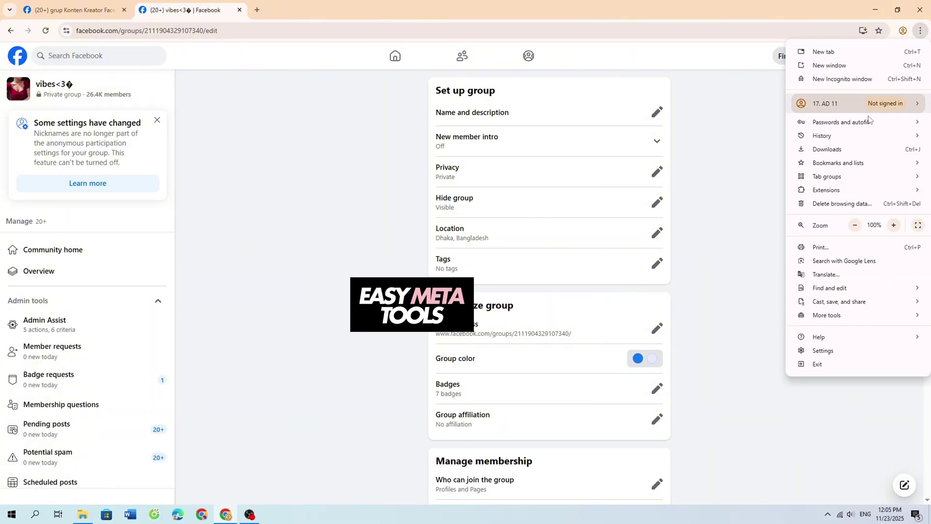
{"action": "mouse_move", "coordinate": [824, 190]}
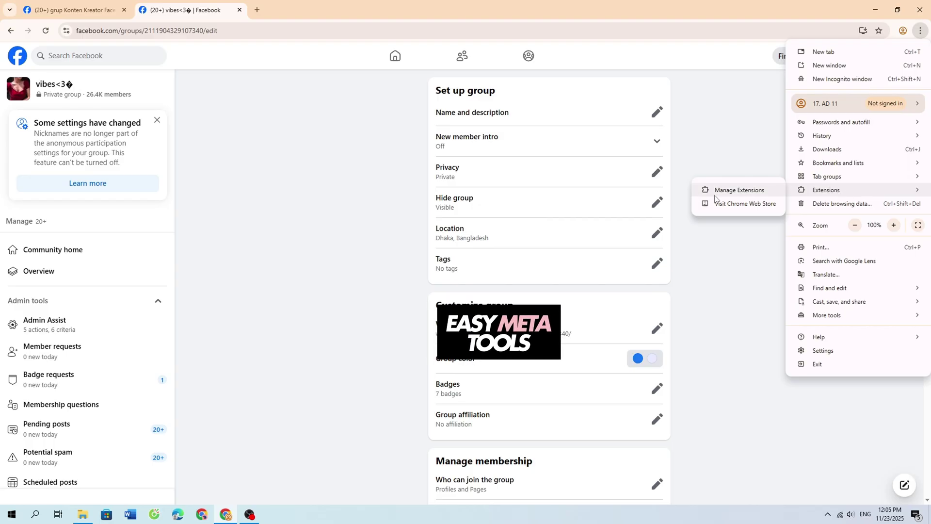
{"action": "left_click", "coordinate": [754, 193]}
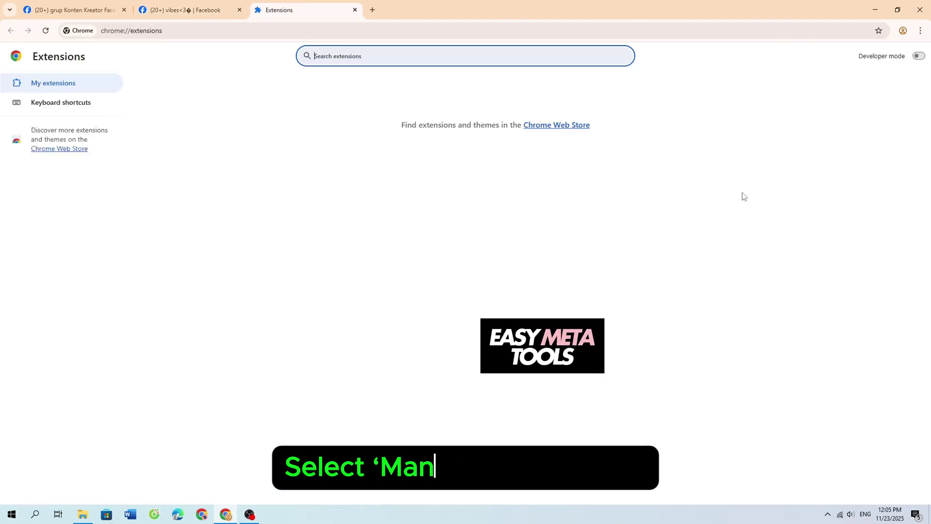
Step: Switch on Developer mode on the Extensions page
{"action": "left_click_drag", "start_coordinate": [359, 133], "coordinate": [717, 173]}
{"action": "left_click", "coordinate": [349, 364]}
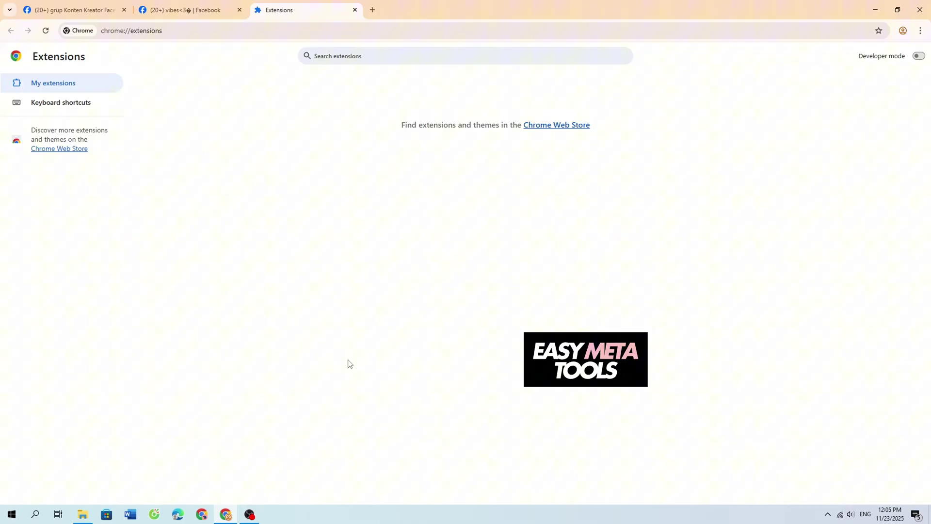
{"action": "left_click_drag", "start_coordinate": [843, 80], "coordinate": [905, 59]}
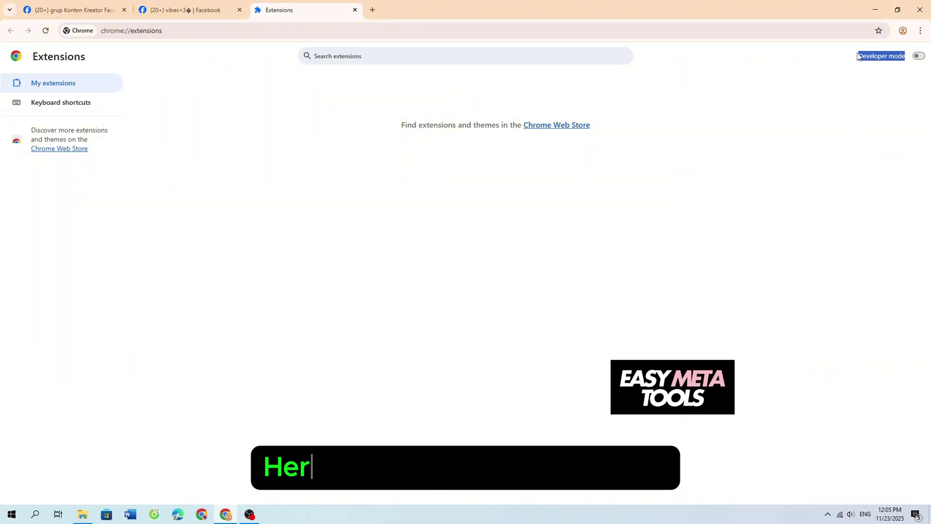
{"action": "left_click", "coordinate": [919, 57]}
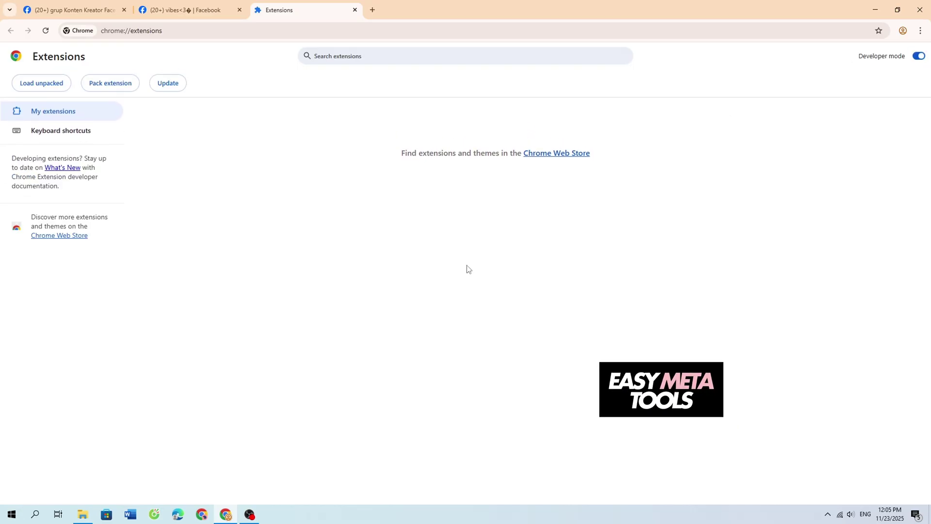
Step: Install the CONVERT PRIVATE GROUP TO PUBLIC extension by dropping its folder onto the Extensions page
{"action": "left_click", "coordinate": [84, 514]}
{"action": "left_click_drag", "start_coordinate": [403, 122], "coordinate": [686, 115]}
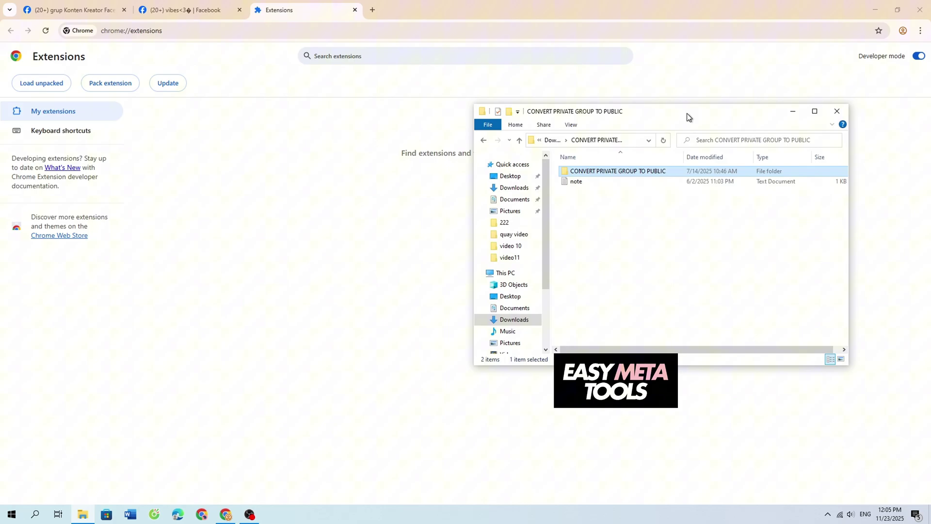
{"action": "left_click_drag", "start_coordinate": [643, 174], "coordinate": [299, 246]}
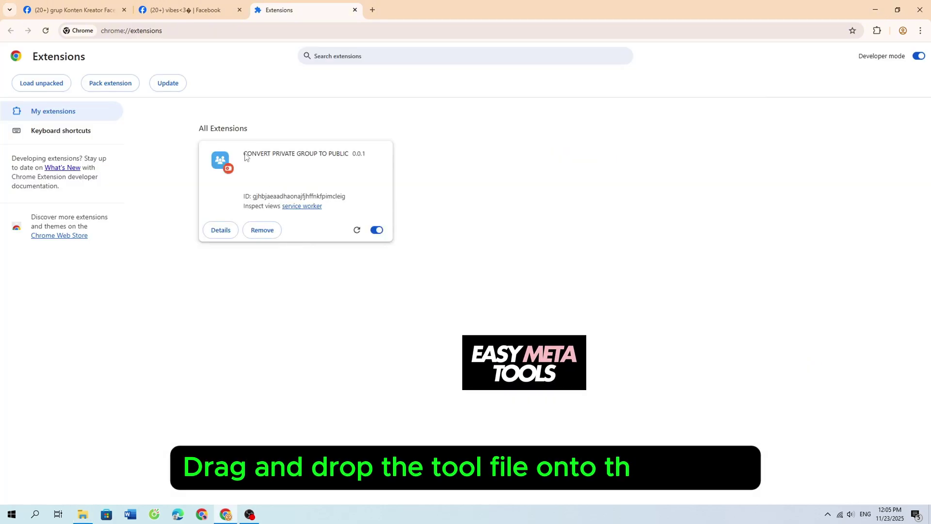
{"action": "left_click_drag", "start_coordinate": [243, 154], "coordinate": [358, 154]}
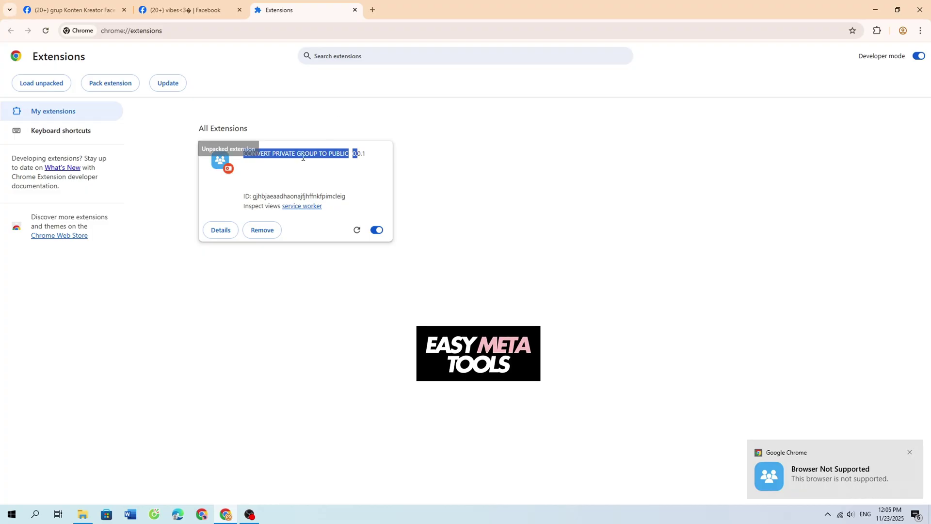
{"action": "left_click", "coordinate": [223, 160]}
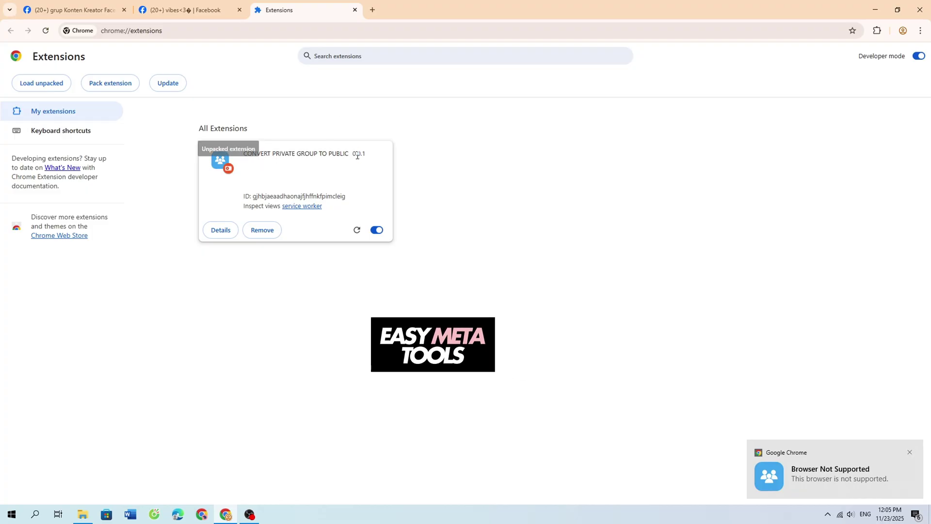
Step: Launch the extension from the puzzle-icon menu, then close its tab
{"action": "left_click", "coordinate": [877, 30]}
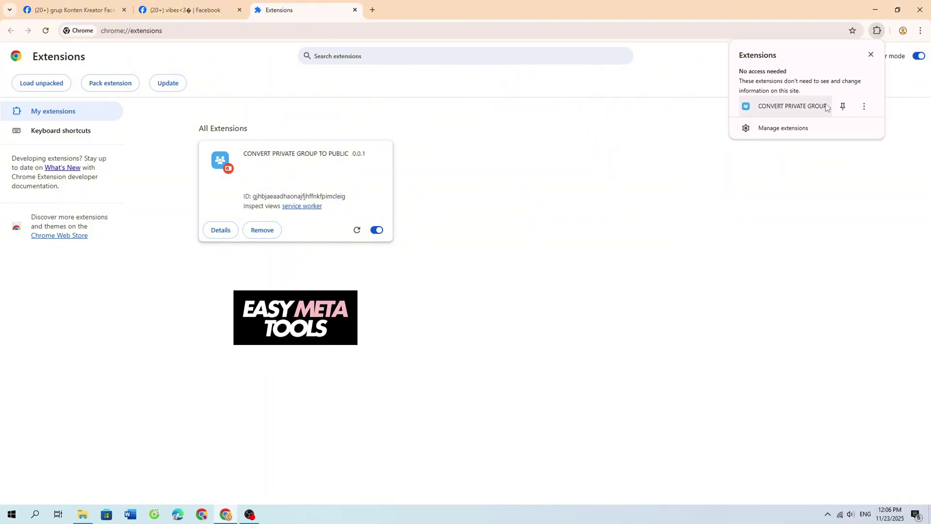
{"action": "left_click", "coordinate": [787, 108]}
{"action": "triple_click", "coordinate": [514, 117]}
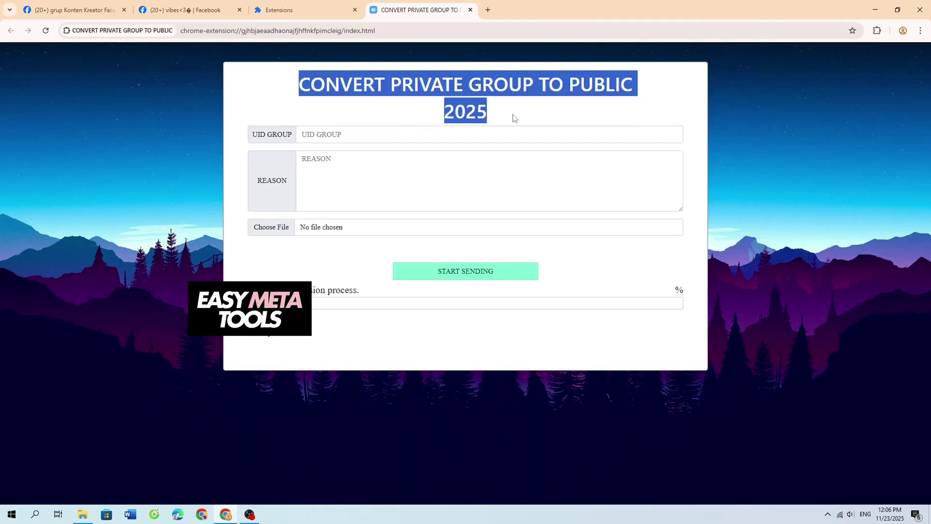
{"action": "left_click", "coordinate": [470, 10]}
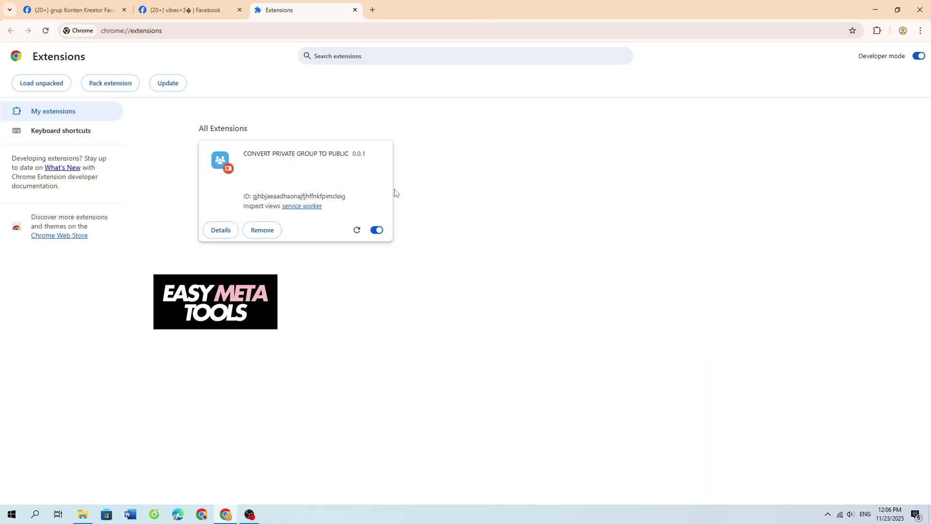
Step: Remove the installed extension and refresh the Extensions list
{"action": "left_click", "coordinate": [262, 230]}
{"action": "left_click", "coordinate": [794, 91]}
{"action": "left_click", "coordinate": [45, 32]}
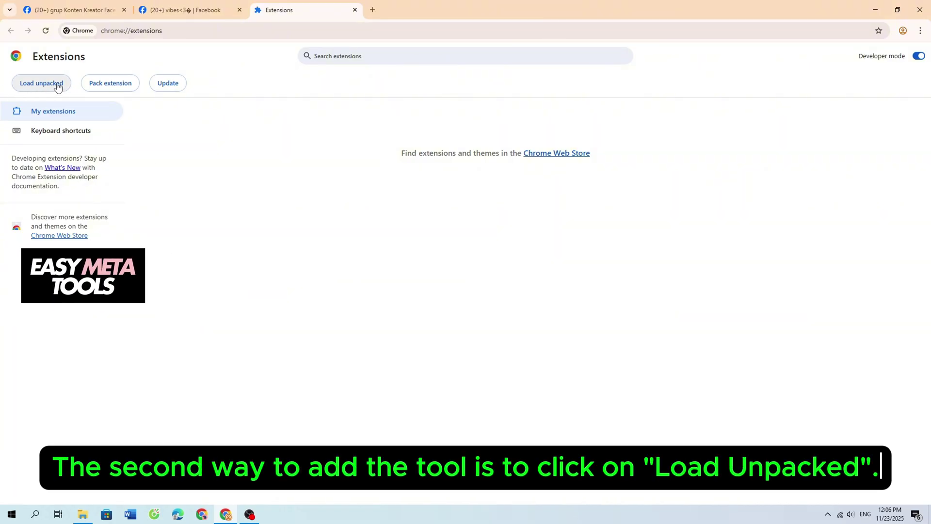
Step: Load unpacked from the inner CONVERT PRIVATE GROUP TO PUBLIC folder in Downloads
{"action": "left_click", "coordinate": [48, 86]}
{"action": "left_click", "coordinate": [232, 243]}
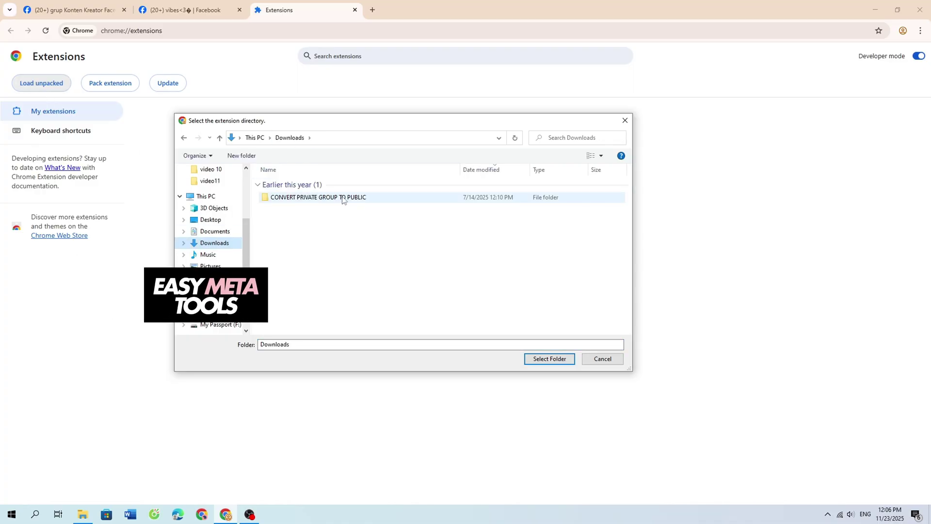
{"action": "double_click", "coordinate": [310, 198]}
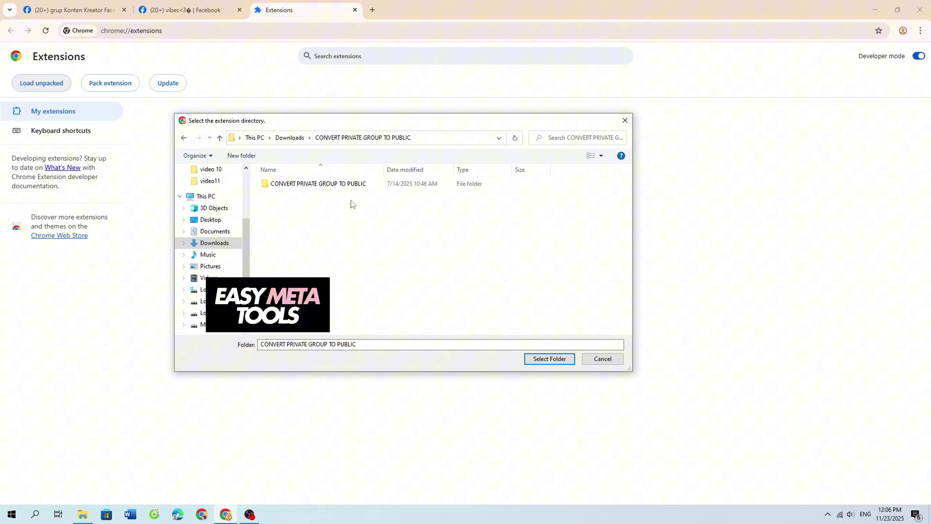
{"action": "double_click", "coordinate": [407, 187]}
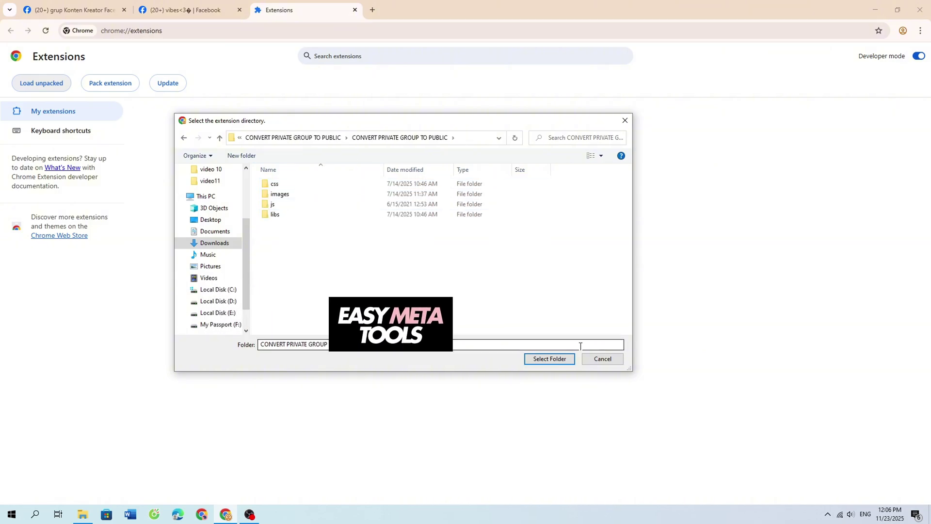
{"action": "left_click", "coordinate": [549, 359]}
{"action": "triple_click", "coordinate": [251, 155]}
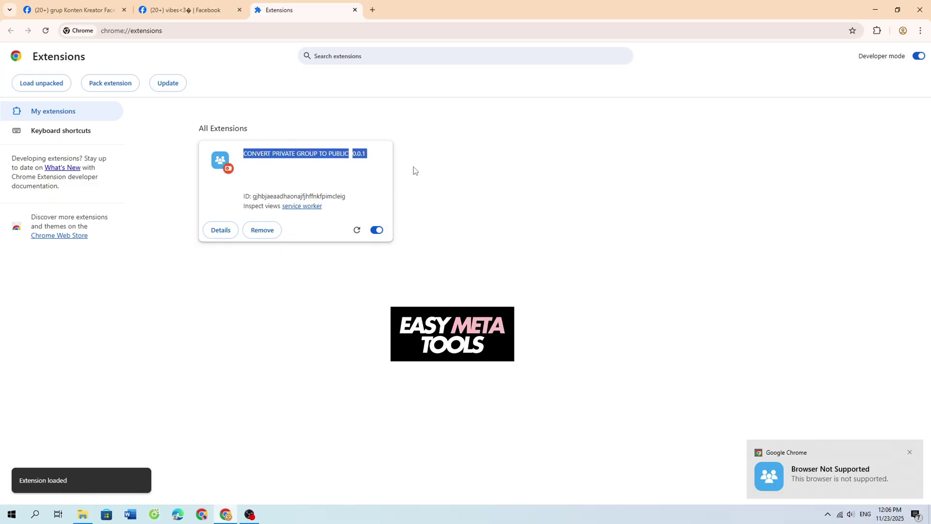
Step: Launch the extension to open its CONVERT PRIVATE GROUP TO PUBLIC 2025 form
{"action": "left_click", "coordinate": [877, 30]}
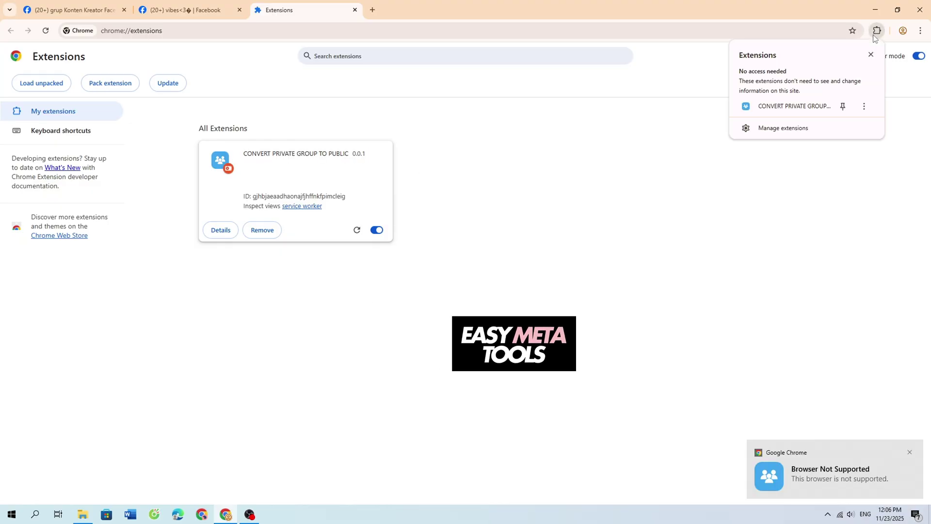
{"action": "left_click", "coordinate": [800, 108]}
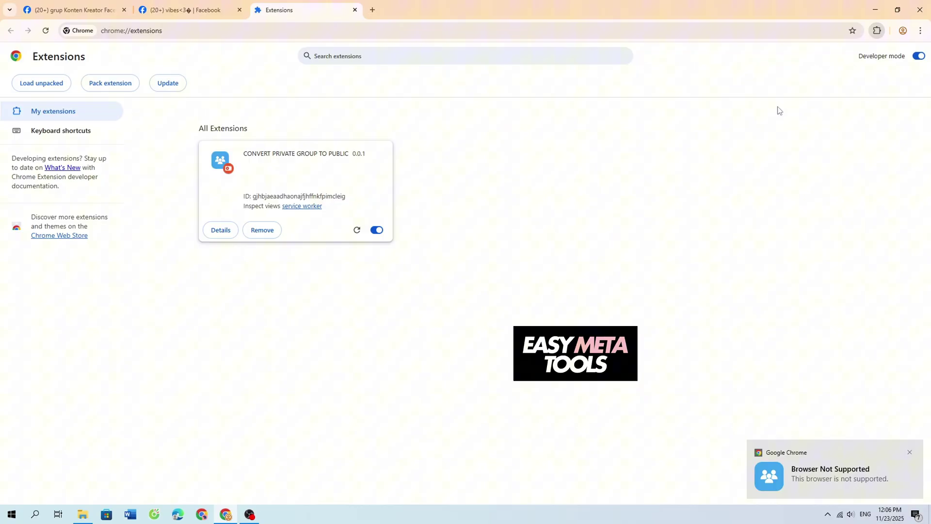
{"action": "left_click_drag", "start_coordinate": [266, 94], "coordinate": [540, 126]}
Step: Copy the group ID from the Facebook settings page address and paste it into UID GROUP
{"action": "left_click", "coordinate": [532, 108]}
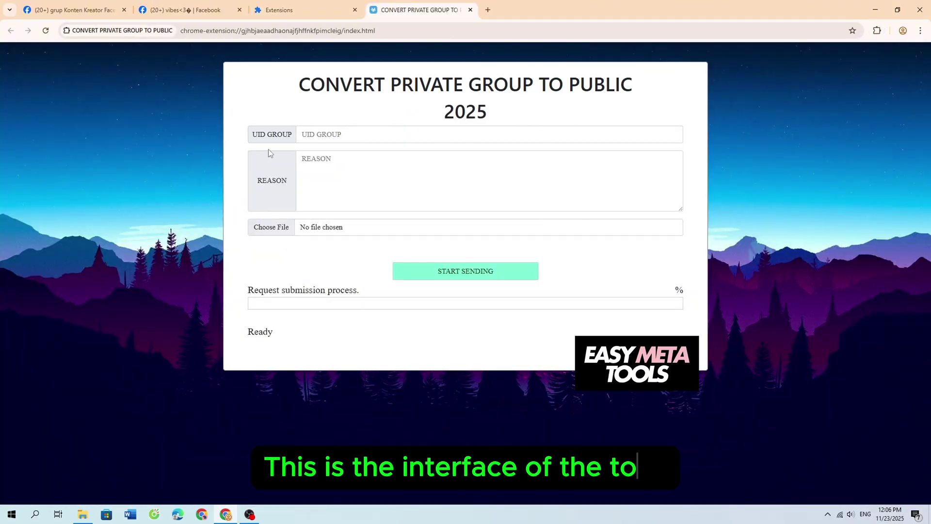
{"action": "triple_click", "coordinate": [294, 139]}
{"action": "left_click", "coordinate": [364, 134]}
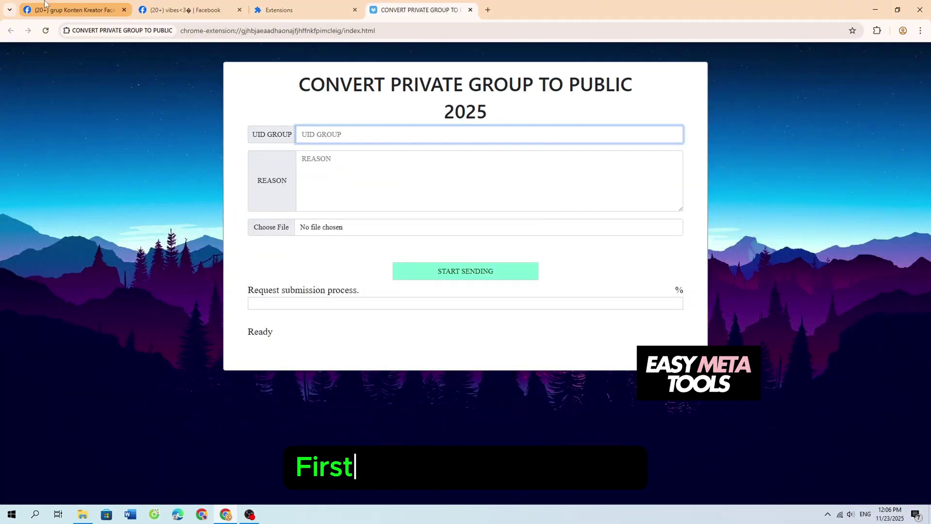
{"action": "left_click", "coordinate": [75, 10]}
{"action": "double_click", "coordinate": [212, 31]}
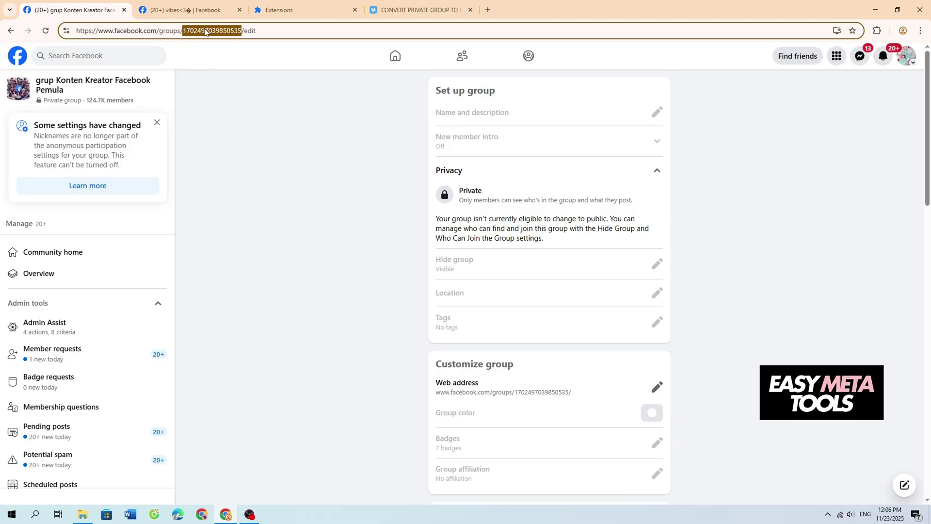
{"action": "right_click", "coordinate": [219, 31]}
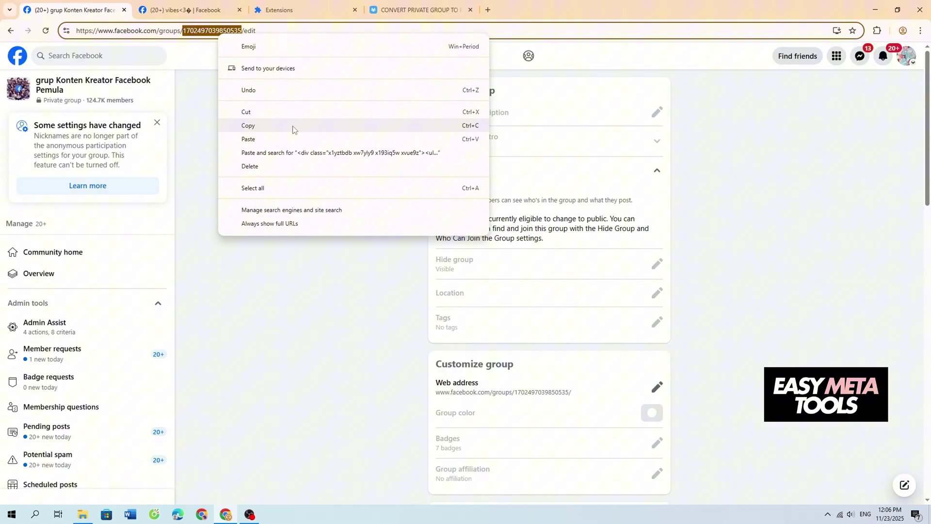
{"action": "left_click", "coordinate": [304, 128]}
{"action": "left_click", "coordinate": [412, 17]}
{"action": "right_click", "coordinate": [370, 128]}
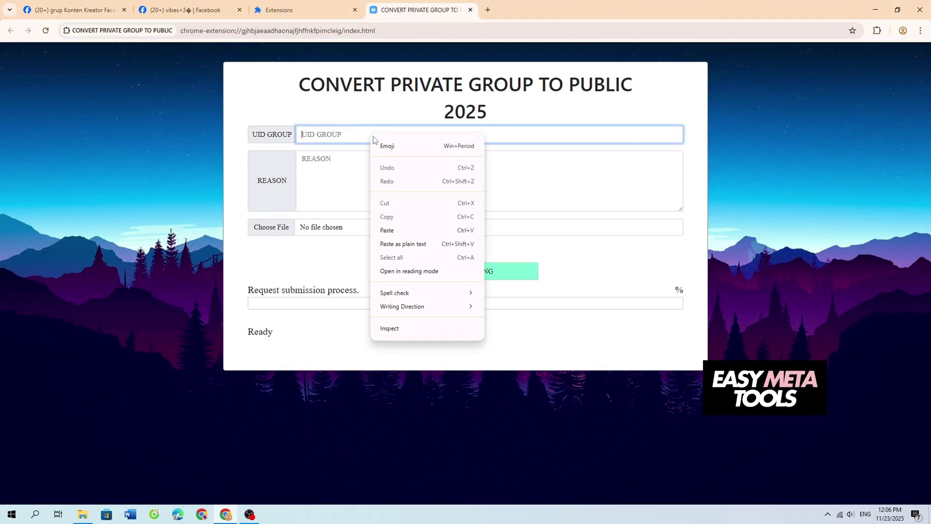
{"action": "left_click", "coordinate": [385, 230]}
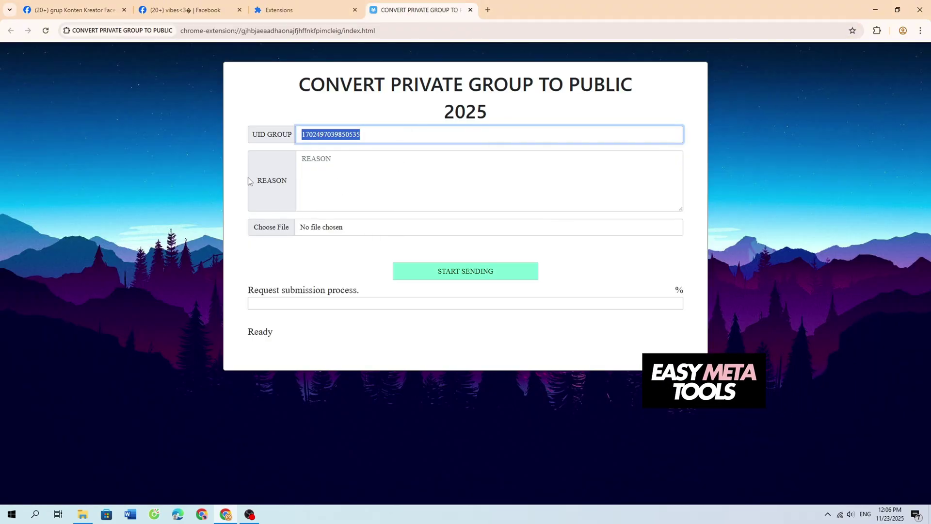
{"action": "left_click_drag", "start_coordinate": [250, 181], "coordinate": [285, 182]}
Step: Copy the reason letter from the note file and paste it into the REASON box
{"action": "left_click", "coordinate": [334, 172]}
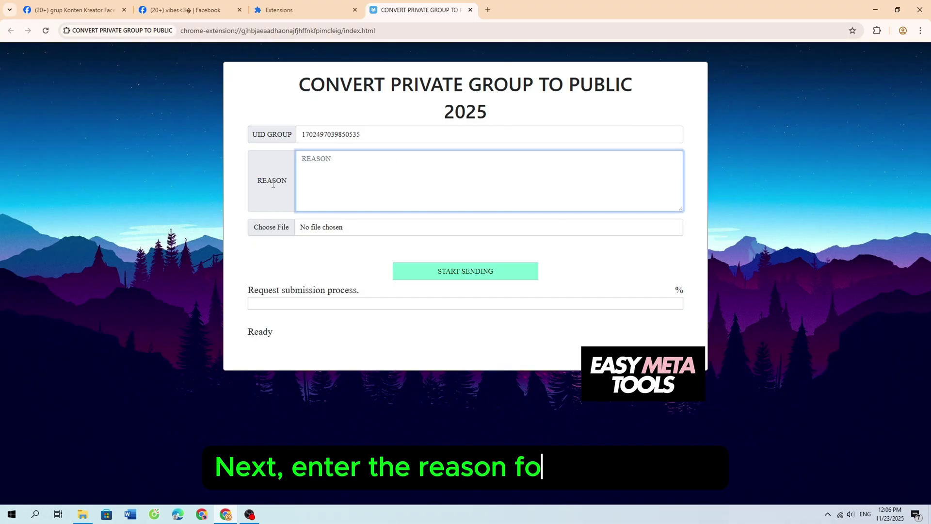
{"action": "key", "text": "alt+Tab"}
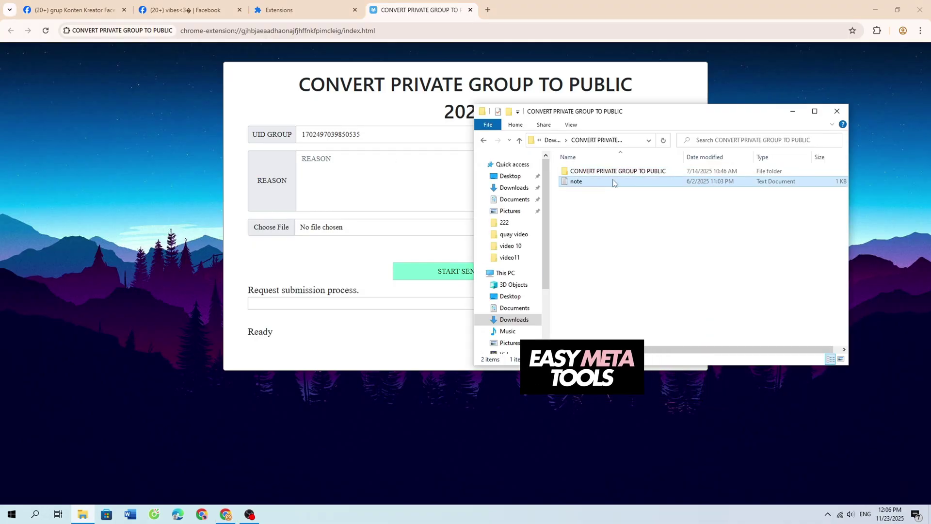
{"action": "double_click", "coordinate": [630, 181]}
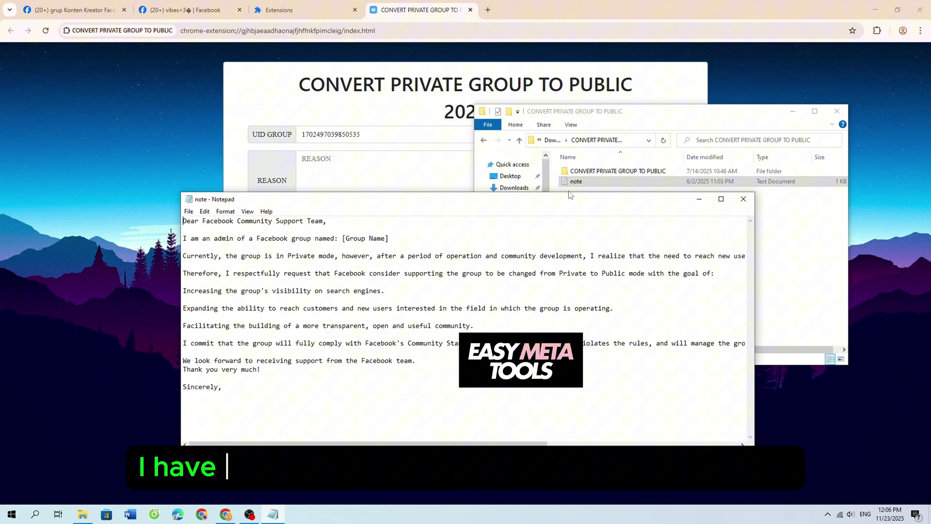
{"action": "left_click_drag", "start_coordinate": [353, 387], "coordinate": [185, 224]}
{"action": "right_click", "coordinate": [202, 236]}
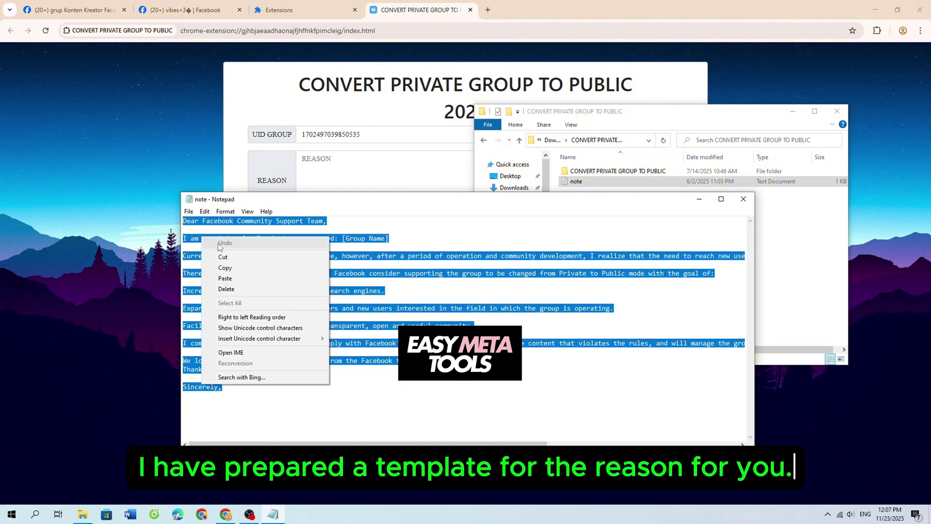
{"action": "left_click", "coordinate": [254, 266]}
{"action": "left_click", "coordinate": [343, 173]}
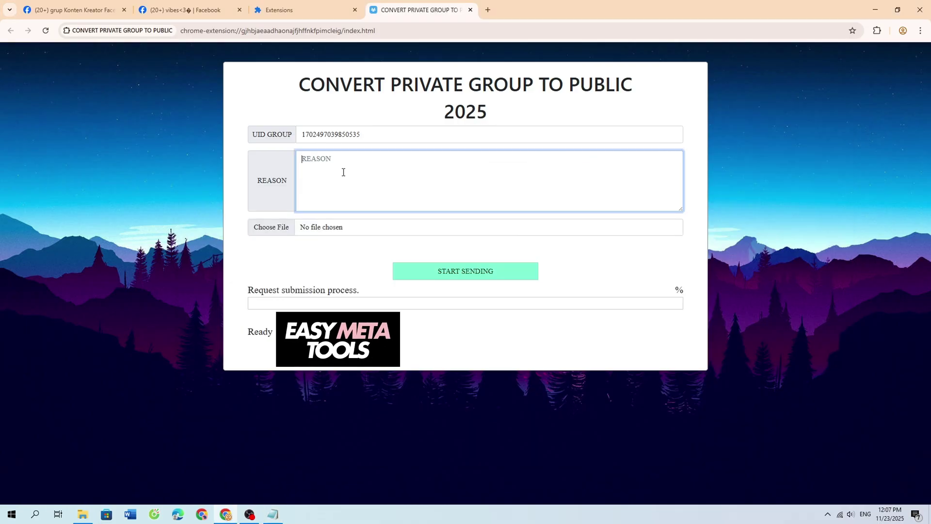
{"action": "right_click", "coordinate": [343, 175]}
{"action": "left_click", "coordinate": [369, 269]}
Step: Replace [Group Name] in the reason with the group title grup Konten Kreator Facebook Pemula
{"action": "scroll", "coordinate": [410, 184], "scroll_direction": "up", "scroll_amount": 5}
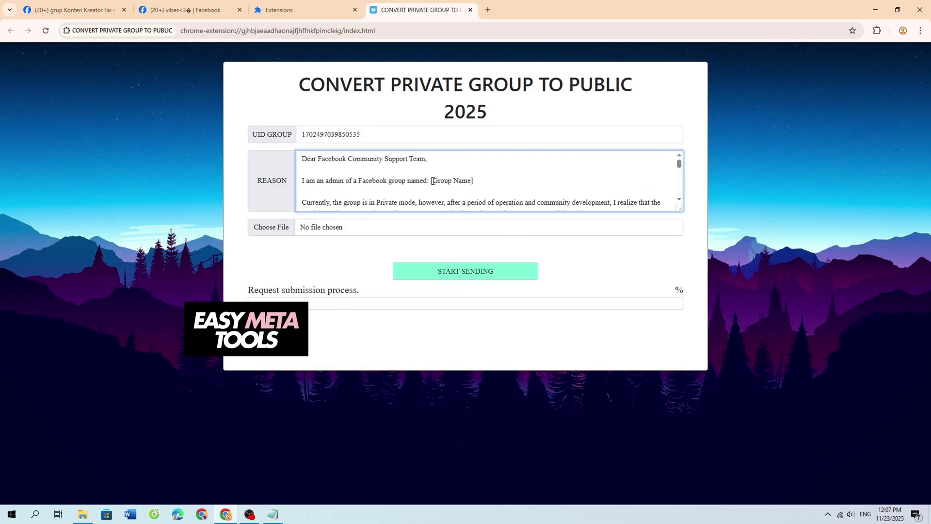
{"action": "left_click_drag", "start_coordinate": [434, 181], "coordinate": [470, 181]}
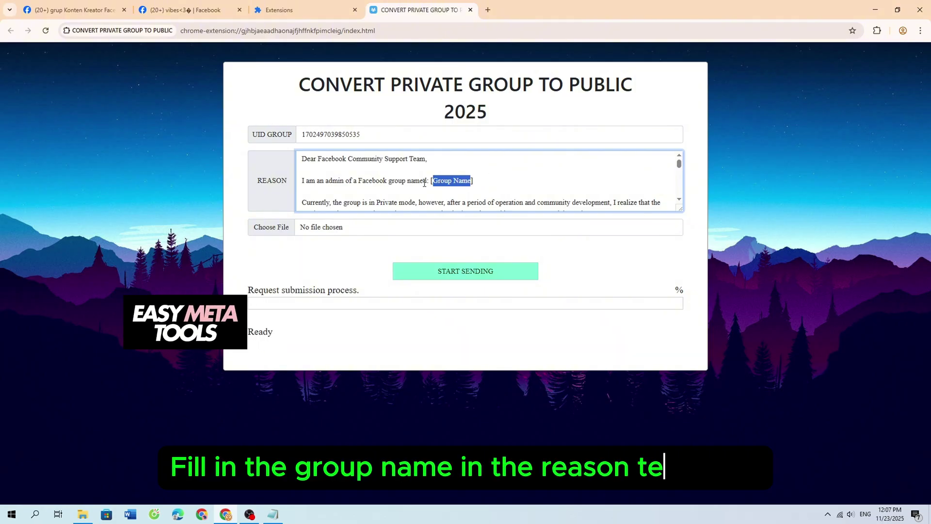
{"action": "left_click", "coordinate": [78, 11]}
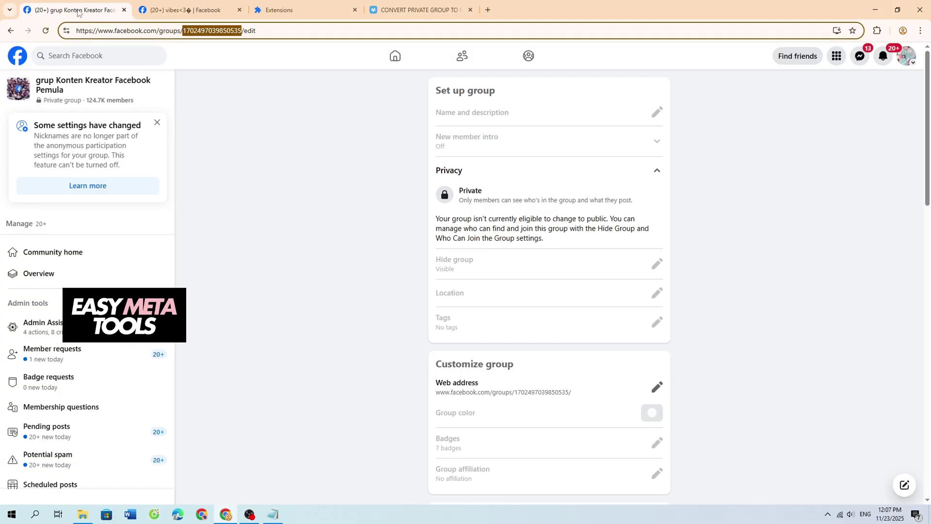
{"action": "left_click", "coordinate": [80, 252]}
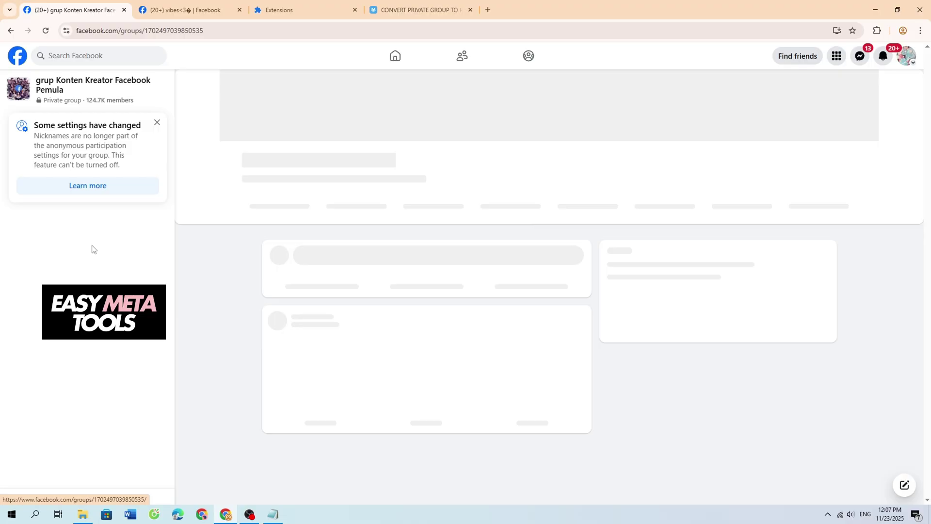
{"action": "left_click_drag", "start_coordinate": [262, 161], "coordinate": [511, 161]}
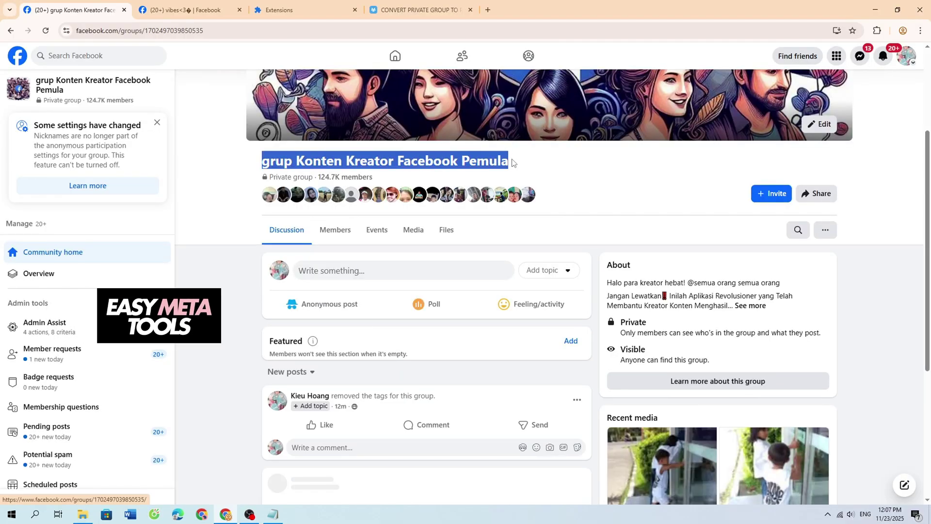
{"action": "right_click", "coordinate": [372, 162]}
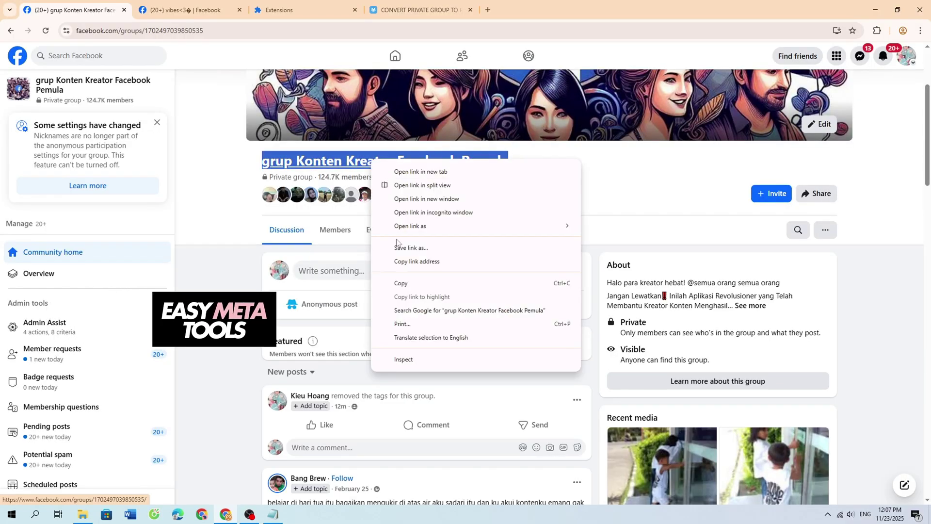
{"action": "left_click", "coordinate": [395, 283]}
{"action": "left_click", "coordinate": [420, 10]}
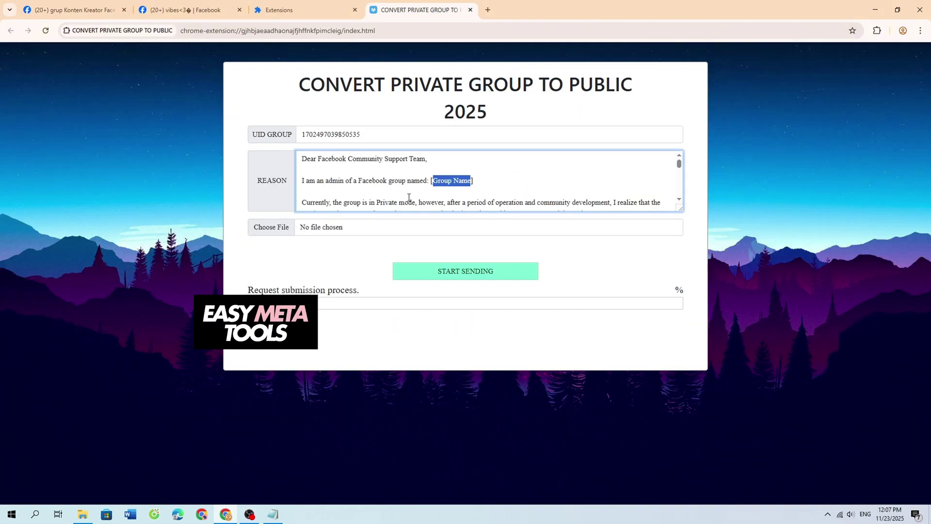
{"action": "right_click", "coordinate": [450, 182]}
{"action": "left_click", "coordinate": [473, 243]}
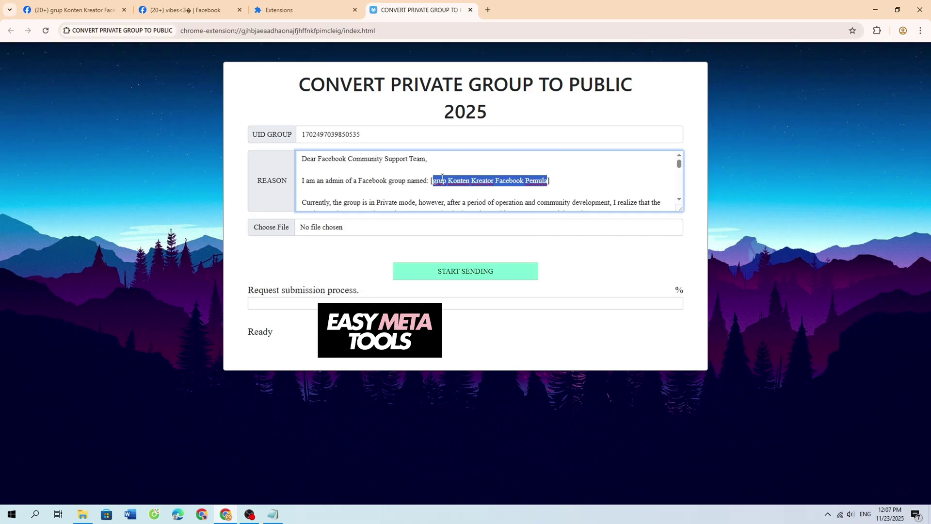
{"action": "left_click", "coordinate": [474, 268]}
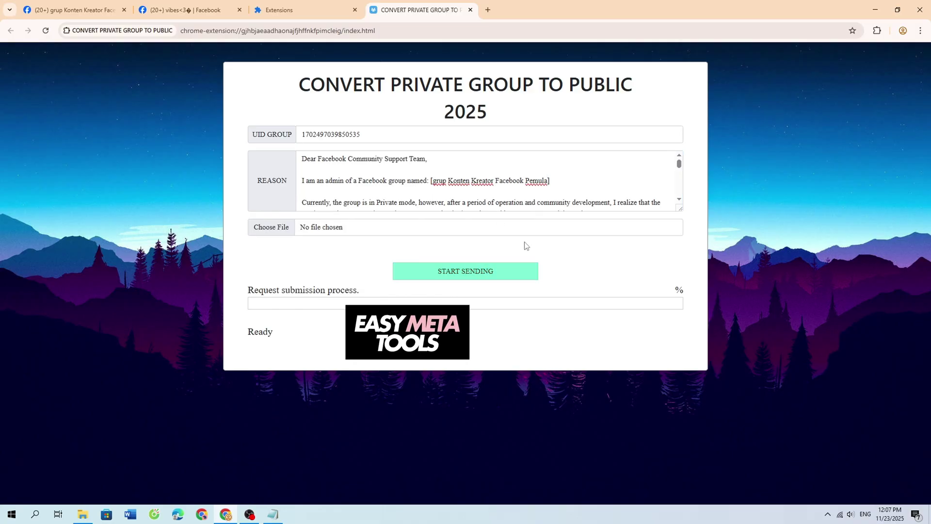
Step: Start sending the request and check the tool reaches 100% with Request successful!
{"action": "left_click", "coordinate": [453, 270]}
{"action": "triple_click", "coordinate": [351, 333]}
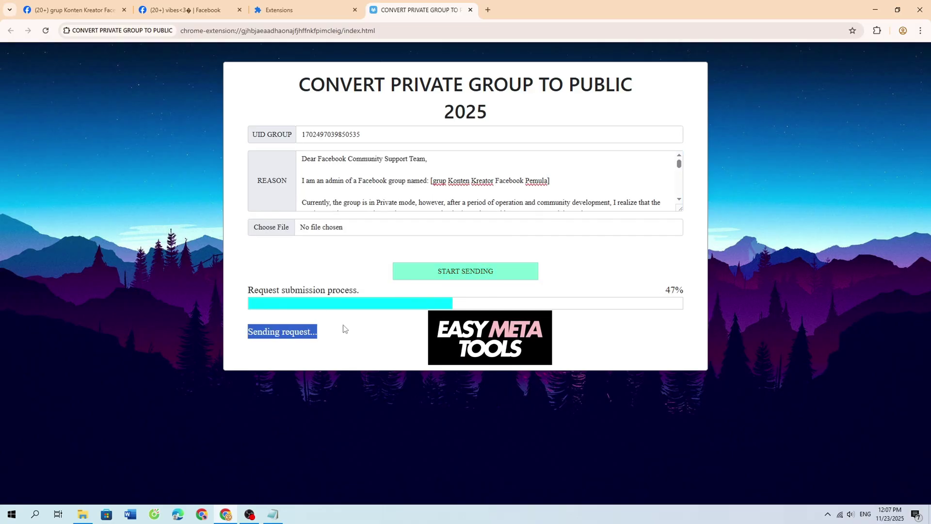
{"action": "left_click", "coordinate": [343, 328]}
{"action": "left_click_drag", "start_coordinate": [241, 335], "coordinate": [376, 336]}
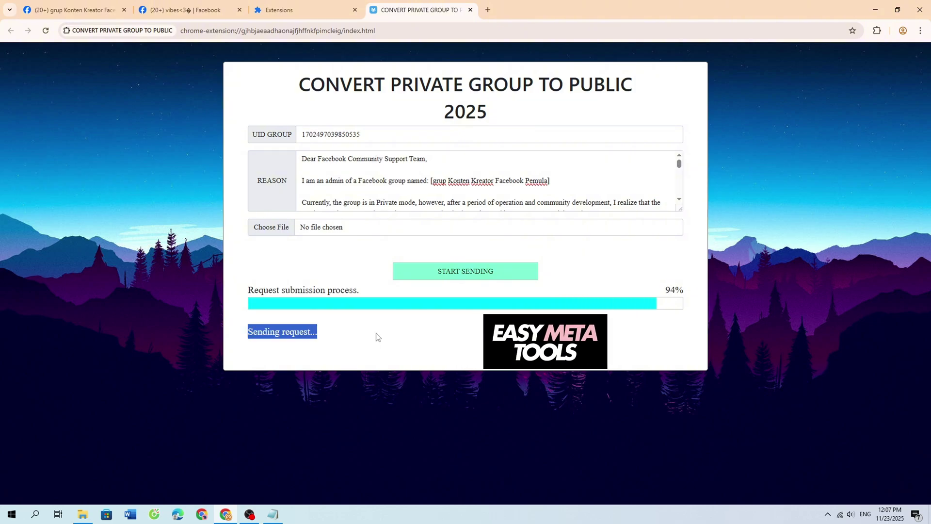
{"action": "left_click_drag", "start_coordinate": [243, 337], "coordinate": [392, 336]}
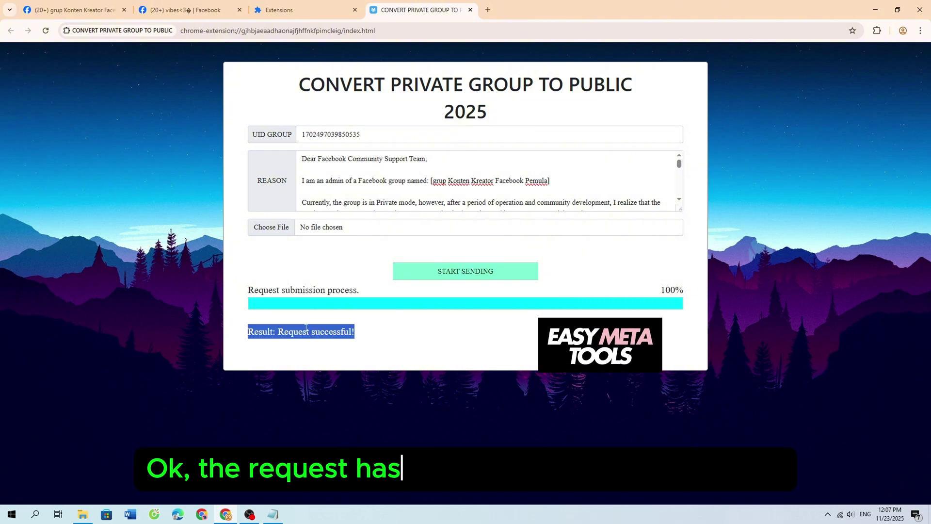
{"action": "left_click_drag", "start_coordinate": [252, 345], "coordinate": [388, 337]}
{"action": "left_click", "coordinate": [388, 337]}
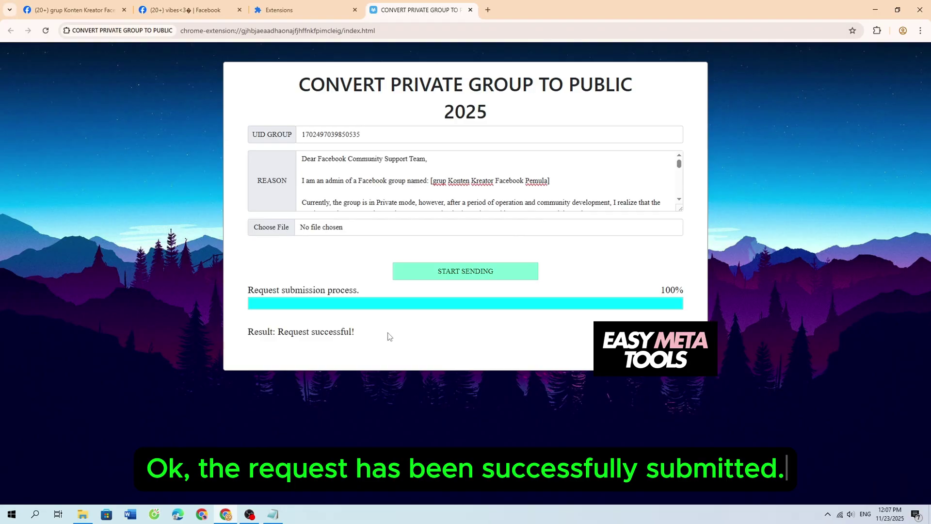
Step: Open the group's settings page from the admin sidebar and reload it, Privacy still Private
{"action": "left_click", "coordinate": [73, 10]}
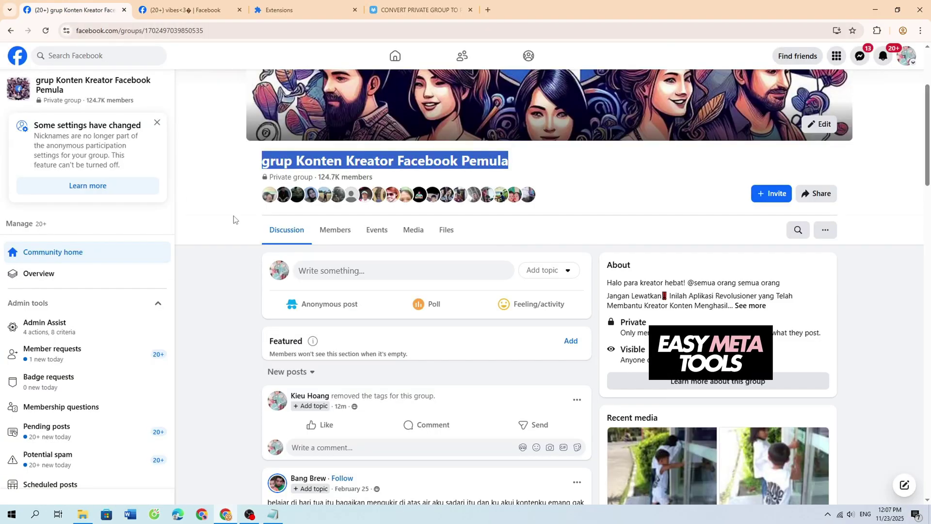
{"action": "left_click", "coordinate": [218, 318]}
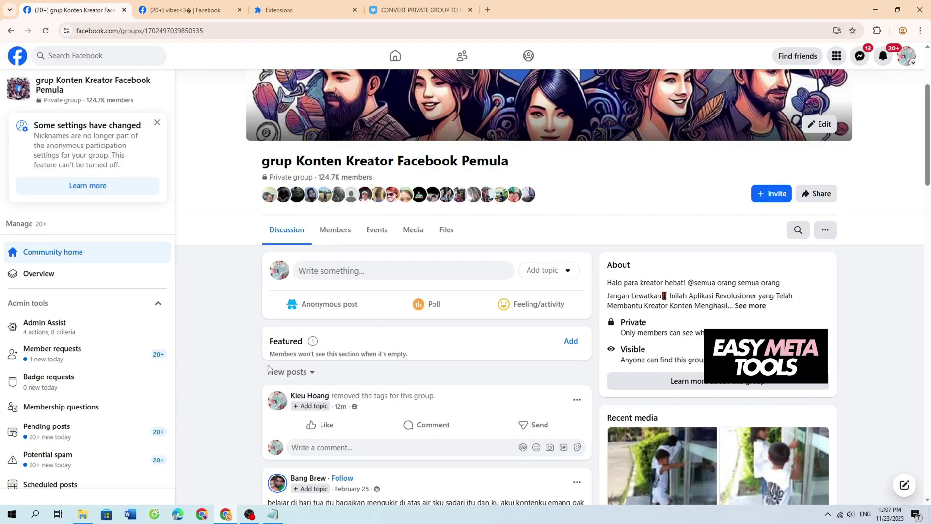
{"action": "scroll", "coordinate": [197, 369], "scroll_direction": "down", "scroll_amount": 8}
{"action": "scroll", "coordinate": [74, 386], "scroll_direction": "down", "scroll_amount": 6}
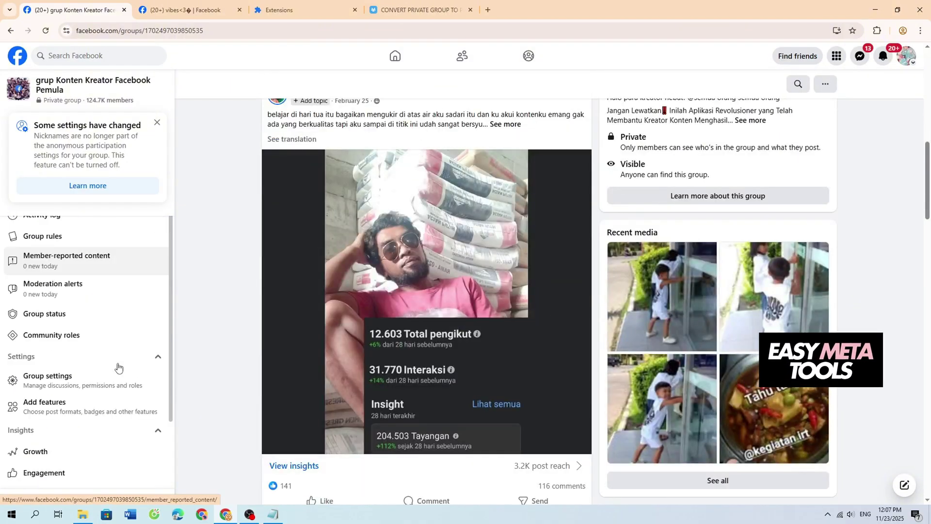
{"action": "left_click", "coordinate": [74, 386]}
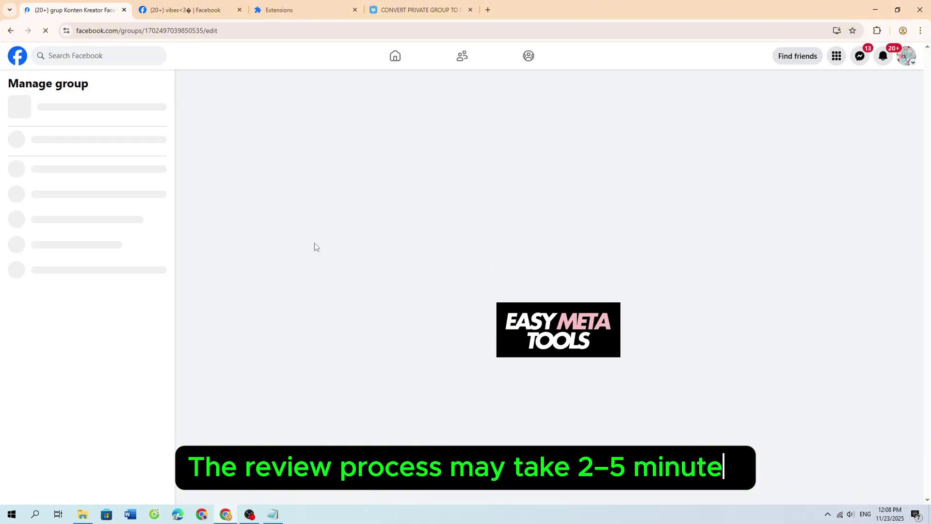
{"action": "left_click_drag", "start_coordinate": [412, 156], "coordinate": [571, 177]}
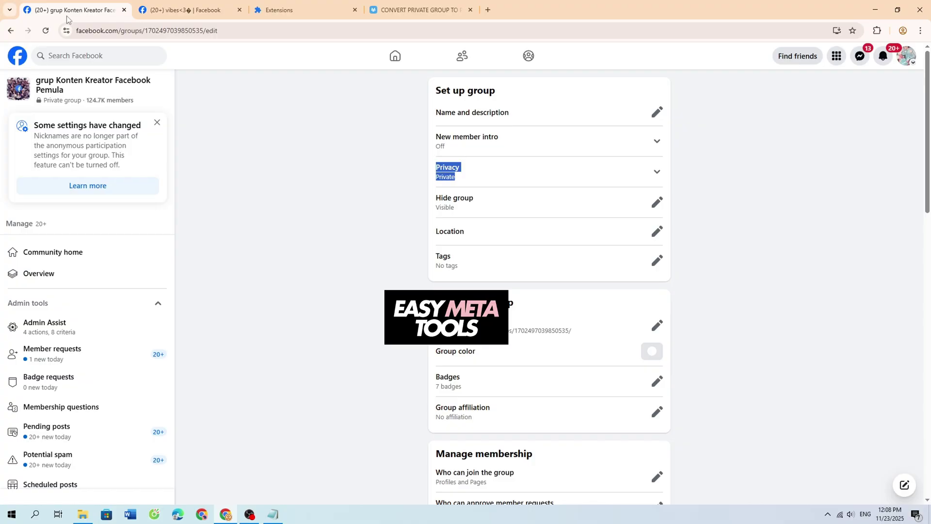
{"action": "left_click", "coordinate": [44, 30]}
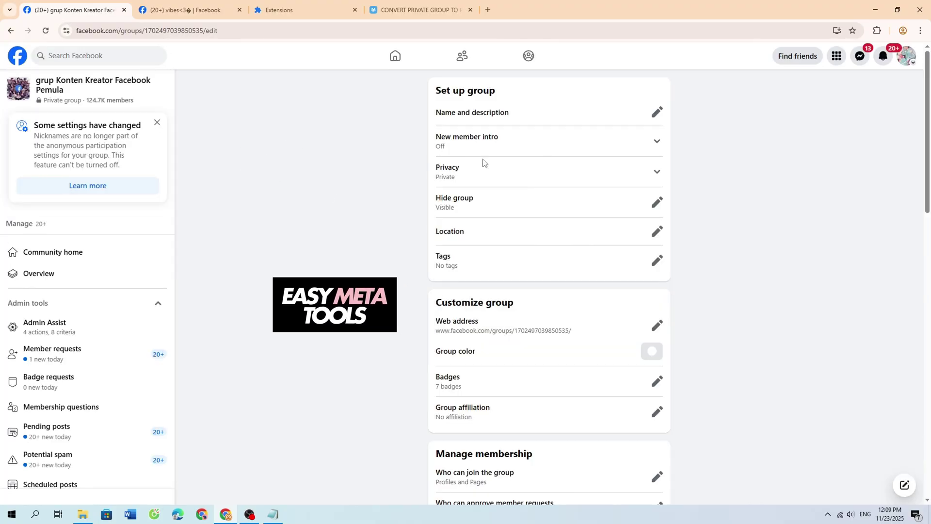
{"action": "left_click_drag", "start_coordinate": [435, 169], "coordinate": [642, 170]}
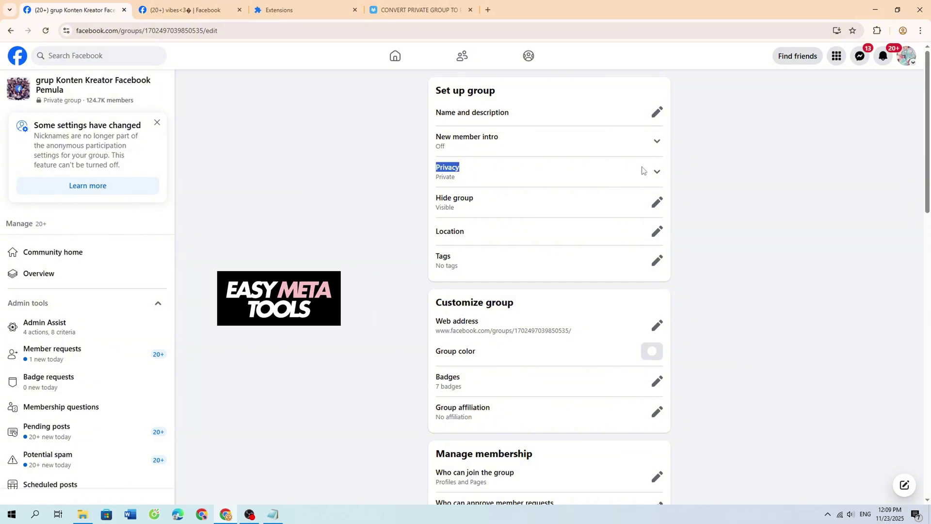
Step: Reload the group settings, pick Public in the privacy editor, then cancel that change
{"action": "left_click", "coordinate": [46, 31]}
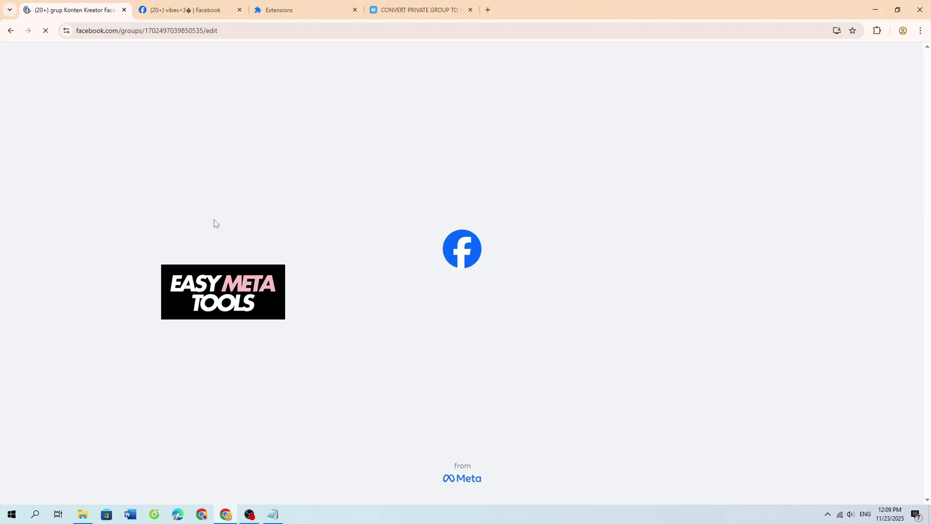
{"action": "left_click_drag", "start_coordinate": [434, 169], "coordinate": [629, 171]}
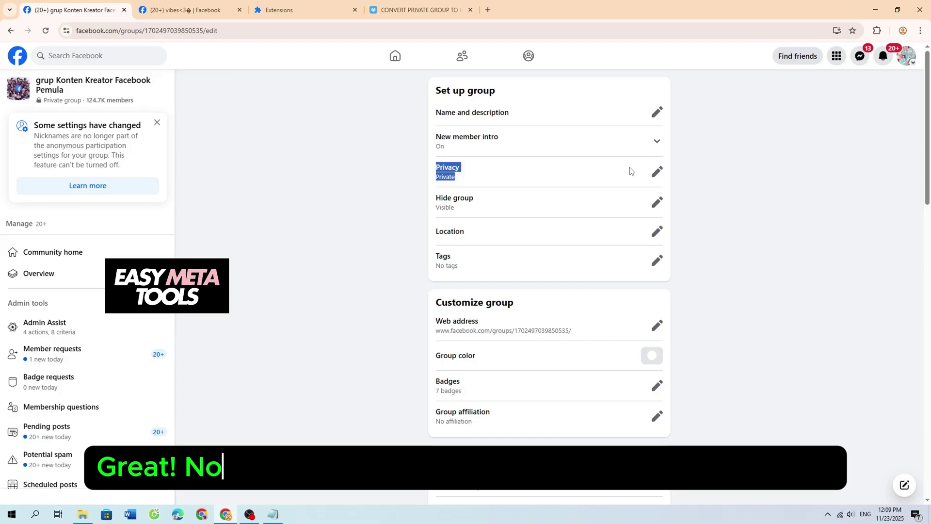
{"action": "left_click", "coordinate": [656, 172]}
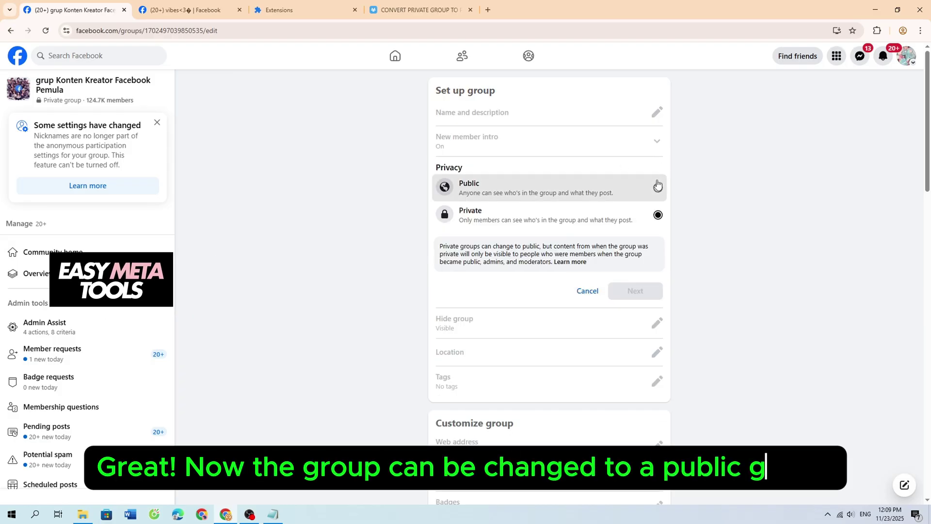
{"action": "left_click", "coordinate": [658, 187]}
{"action": "left_click", "coordinate": [590, 300]}
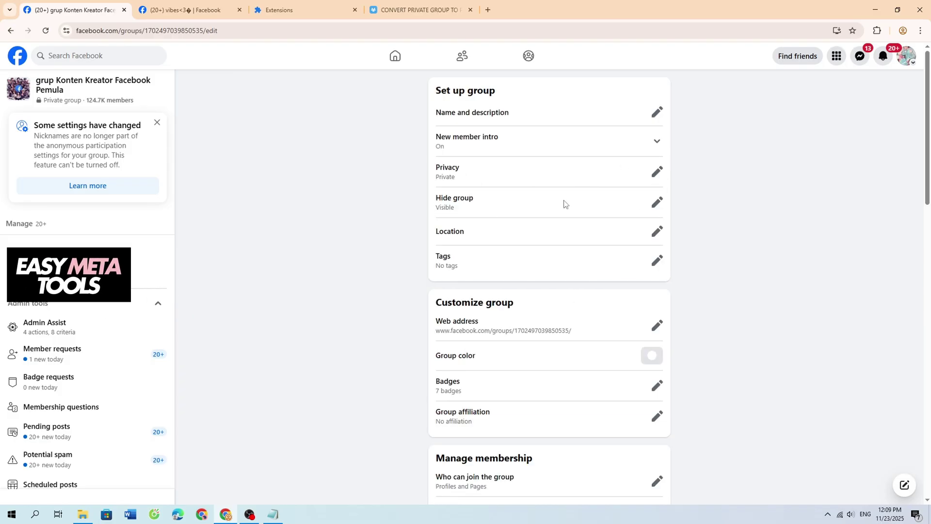
Step: Refresh the page and choose Public again in the group's privacy editor
{"action": "key", "text": "F5"}
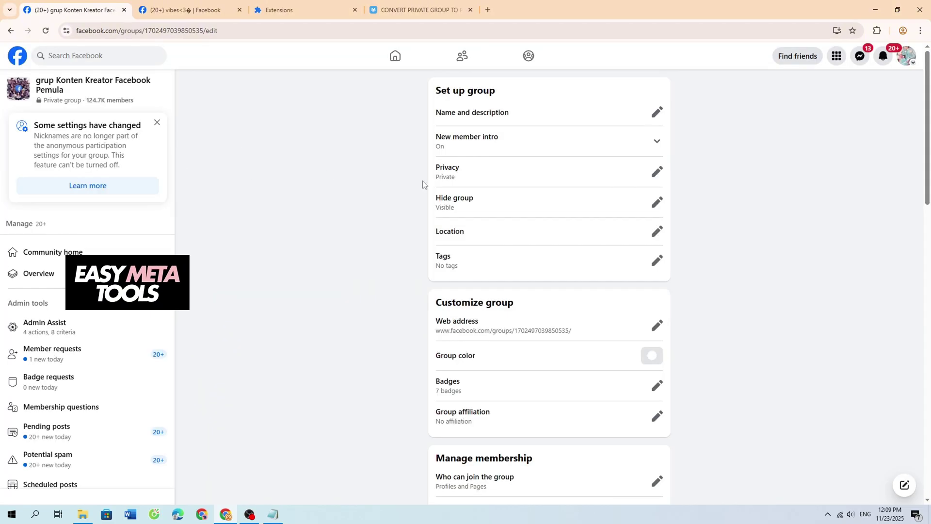
{"action": "left_click", "coordinate": [664, 178]}
{"action": "left_click", "coordinate": [620, 191]}
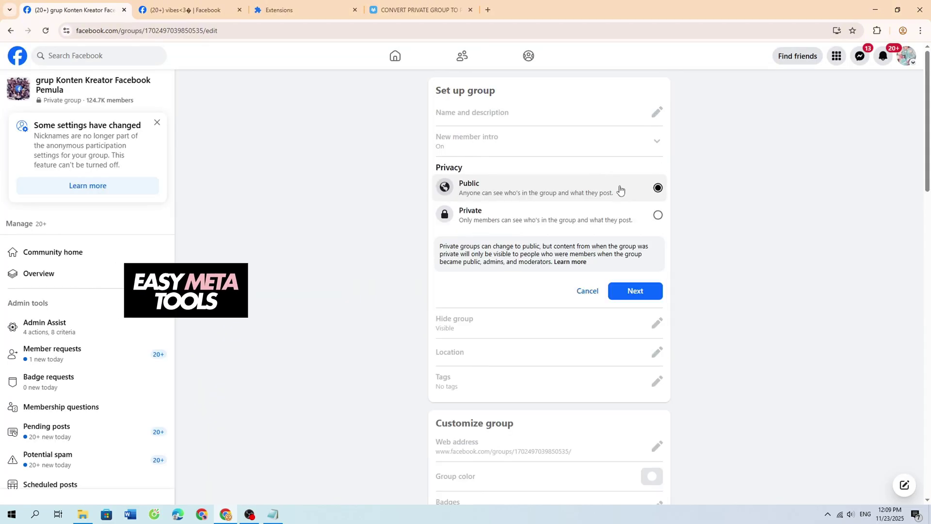
{"action": "left_click_drag", "start_coordinate": [438, 242], "coordinate": [613, 268]}
{"action": "left_click", "coordinate": [380, 223]}
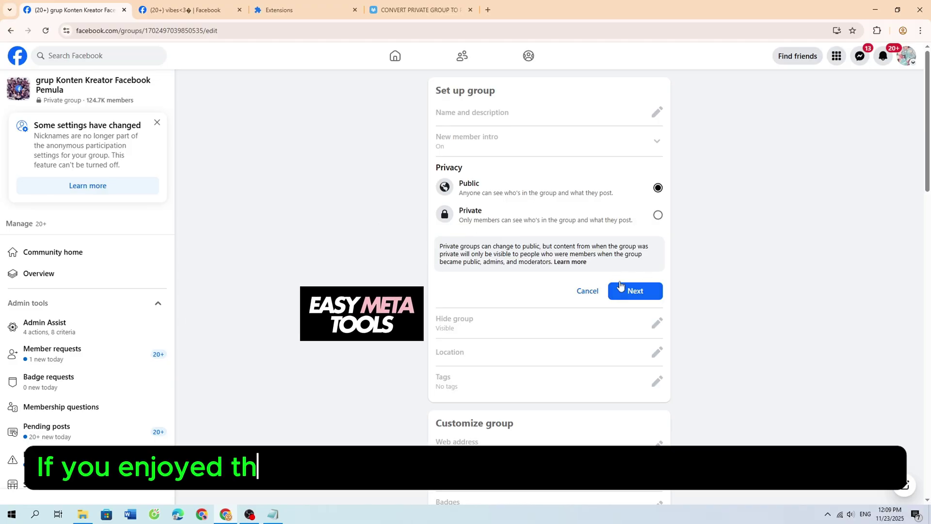
Step: Proceed to the confirmation for making grup Konten Kreator Facebook Pemula public
{"action": "left_click", "coordinate": [631, 291]}
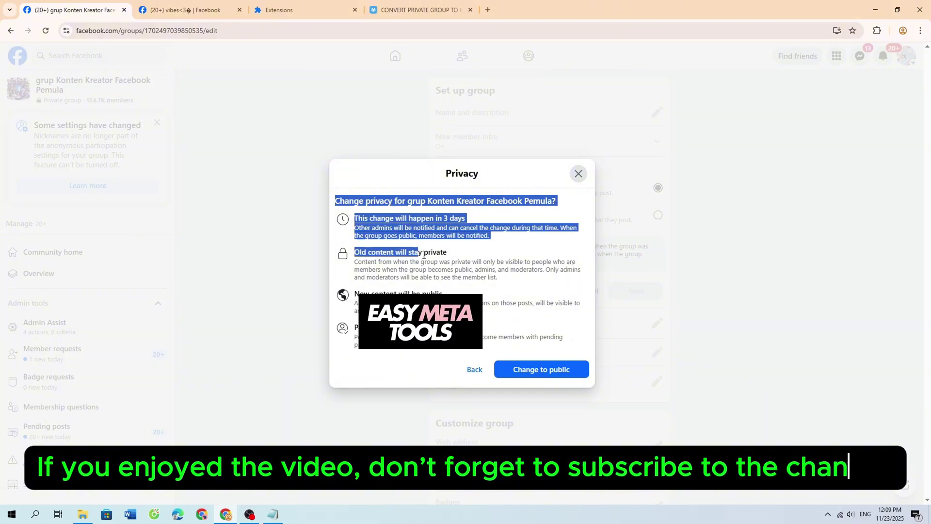